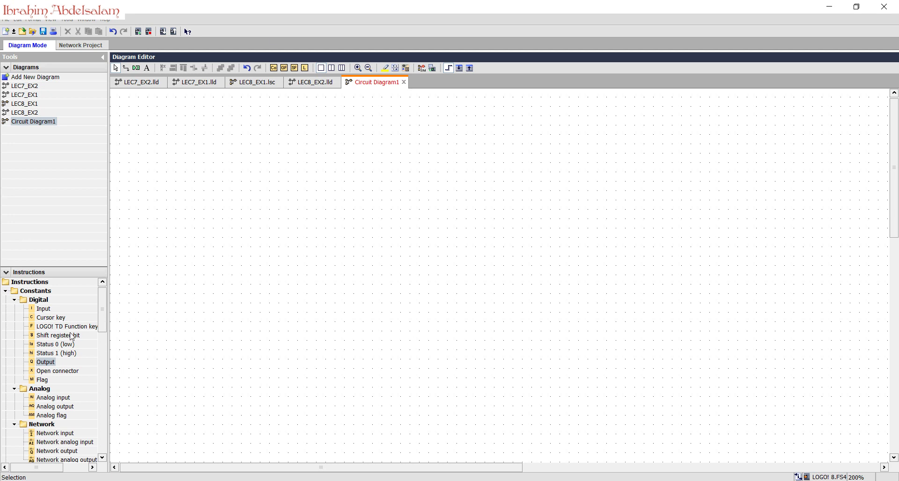
Place a digital output and a Weekly Timer block on the empty diagram, with the timer's output connected to Q1.
left_click_drag(46, 362, 248, 306)
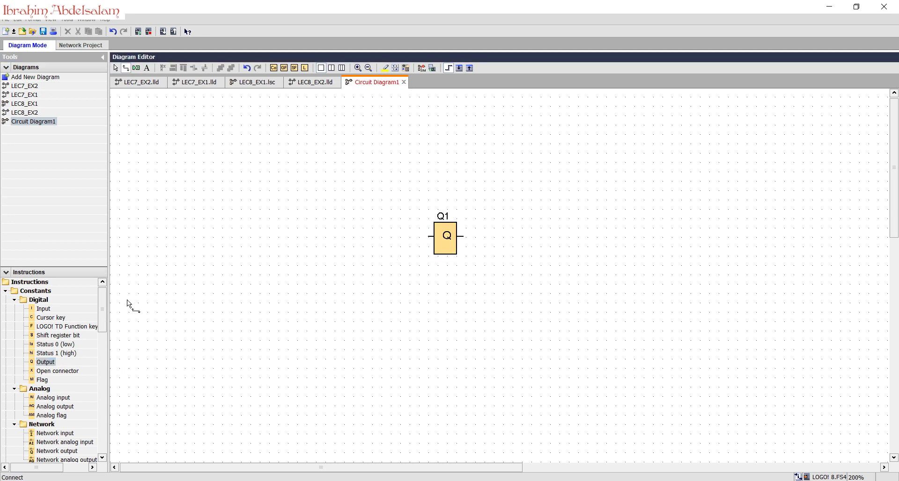
left_click_drag(105, 307, 99, 378)
mouse_move(47, 391)
left_mouse_down()
mouse_move(327, 260)
mouse_move(429, 236)
left_mouse_up()
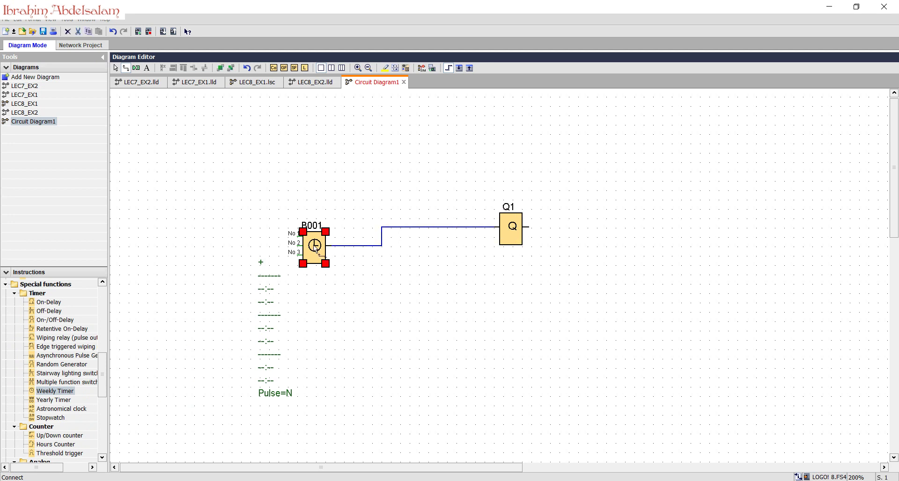
Set Cams 1 of the weekly timer to all seven days, with on time 3:00 and off time 3:30 enabled.
double_click(320, 254)
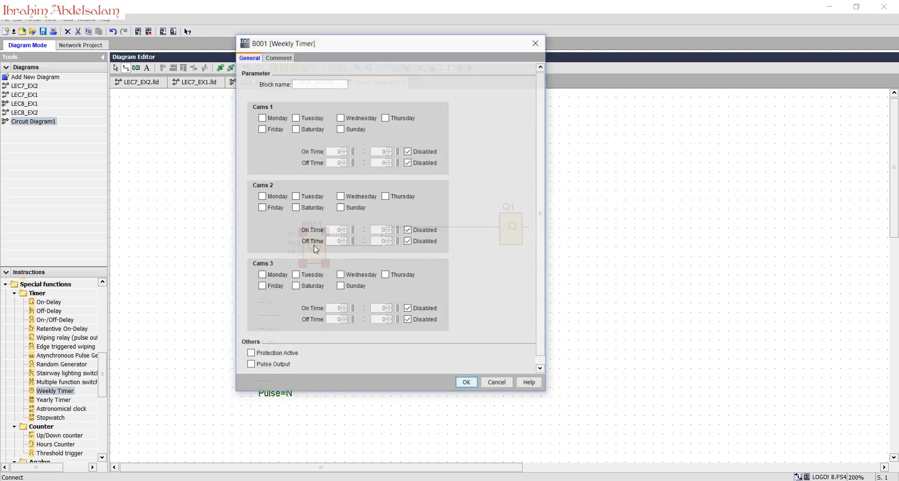
left_click(262, 118)
left_click(295, 118)
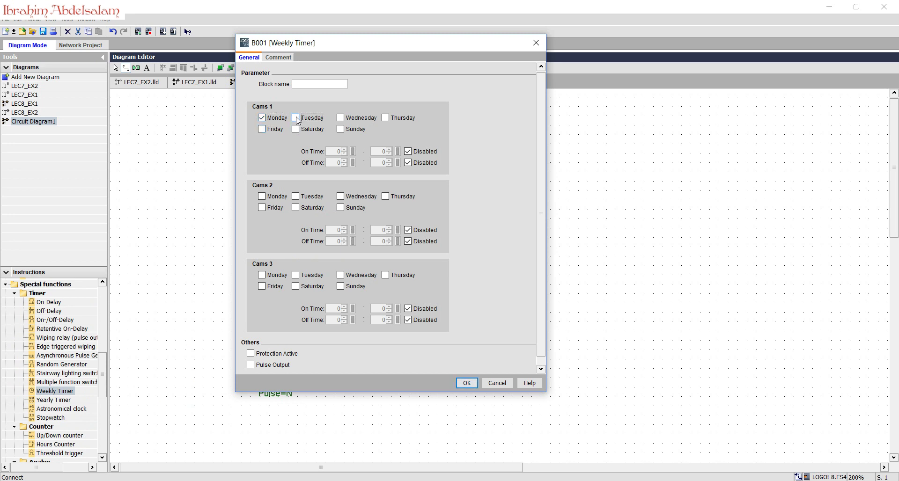
left_click(344, 117)
key("Tab")
key("space")
left_click(270, 131)
left_click(298, 131)
left_click(408, 151)
left_click(407, 162)
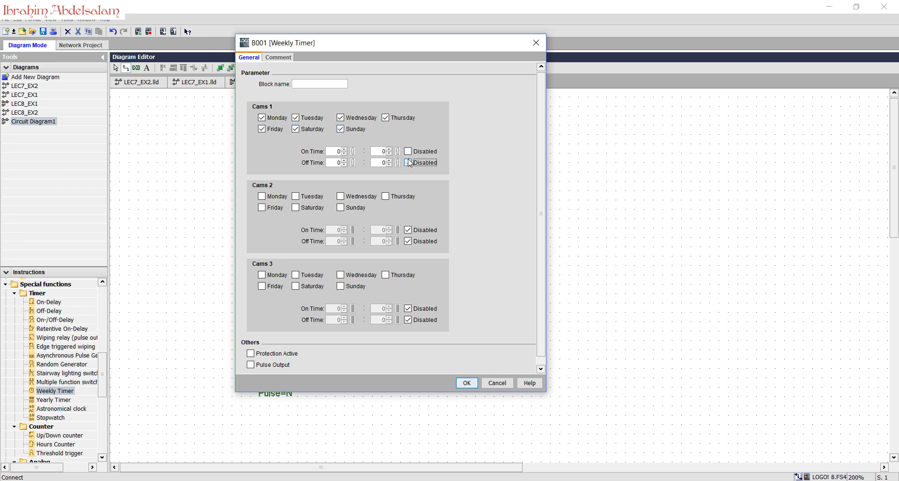
left_click(339, 151)
type("0")
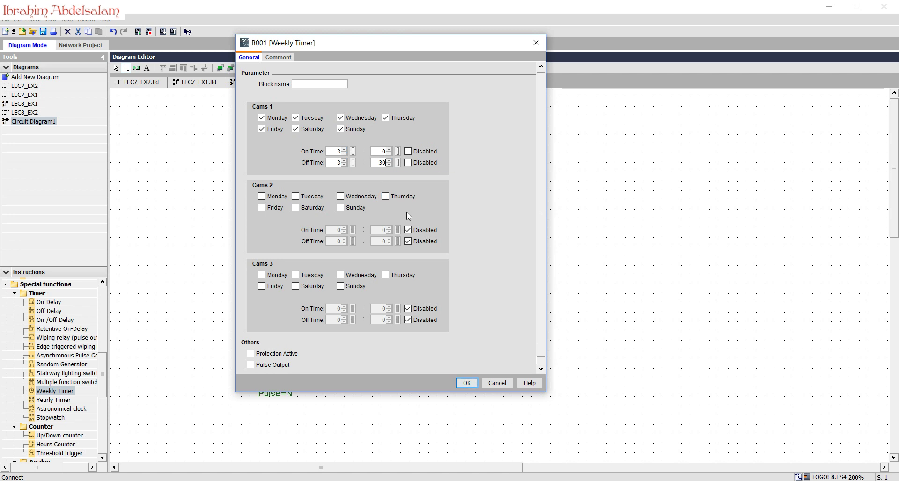
Set Cams 2 to Friday with on time 12:00 and off time 14:00, and move the timer block closer to Q1.
left_click(262, 208)
left_click(408, 230)
left_click(408, 242)
left_click(337, 230)
double_click(338, 230)
type("12")
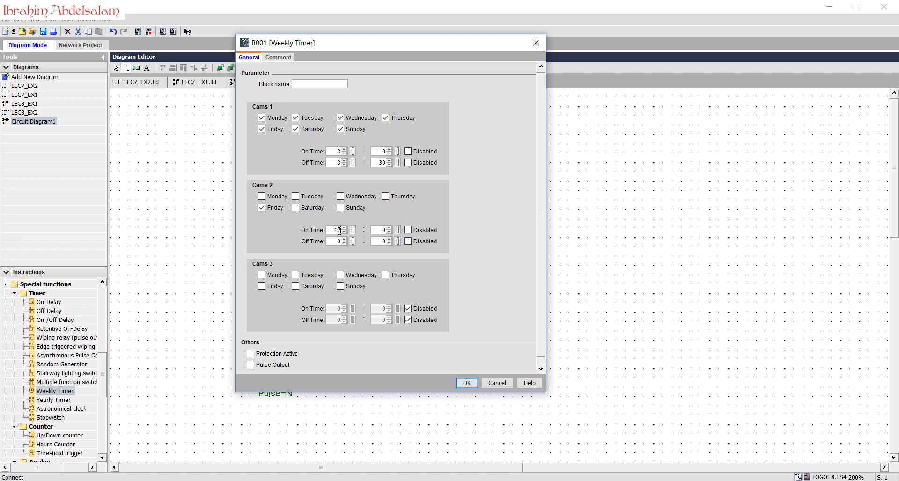
double_click(338, 241)
type("14")
left_click(471, 385)
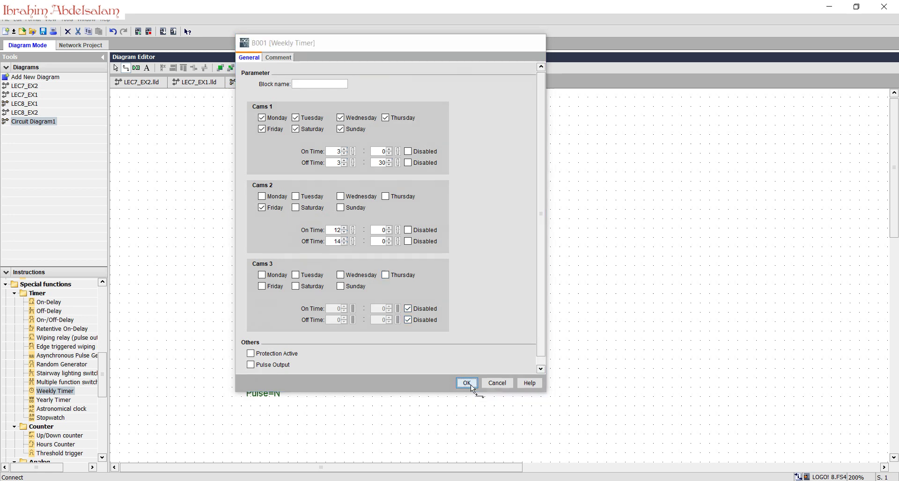
left_click(335, 268)
left_click_drag(313, 251, 408, 247)
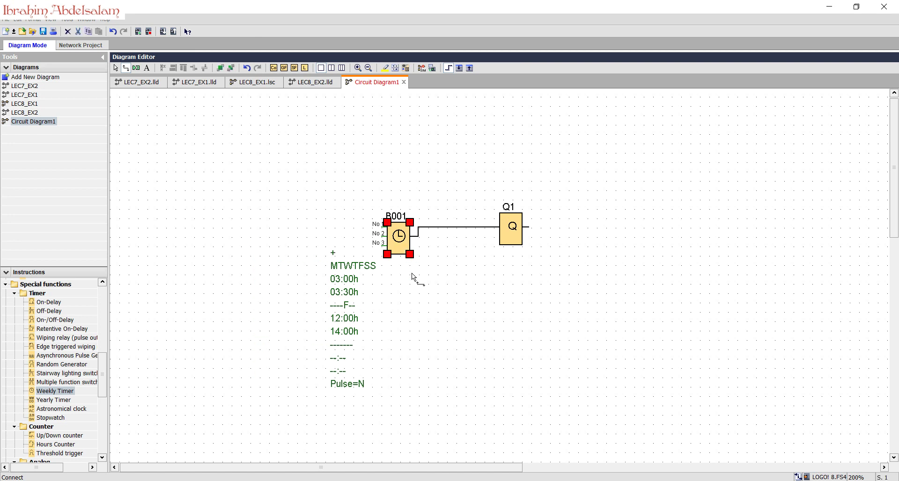
Start the simulation and set its clock to 03:26:54 on Apr 8, 2019 to test the Cams 1 on period.
left_click(422, 69)
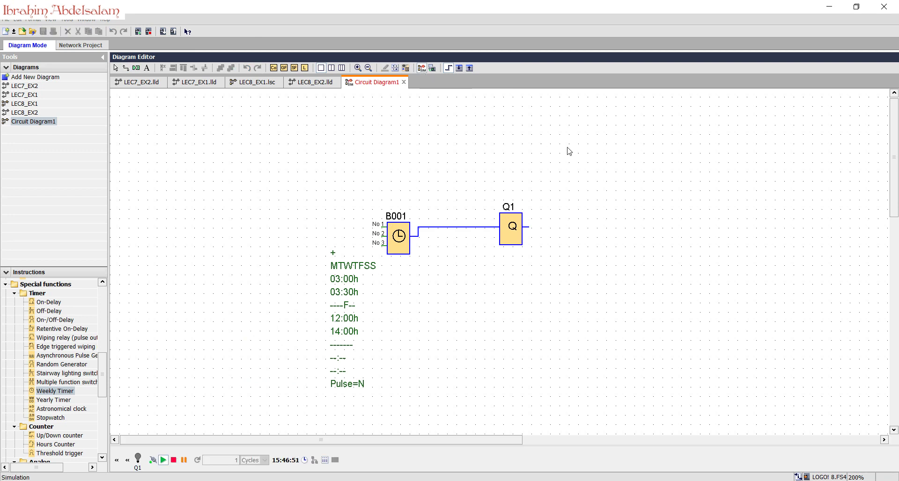
left_click(305, 461)
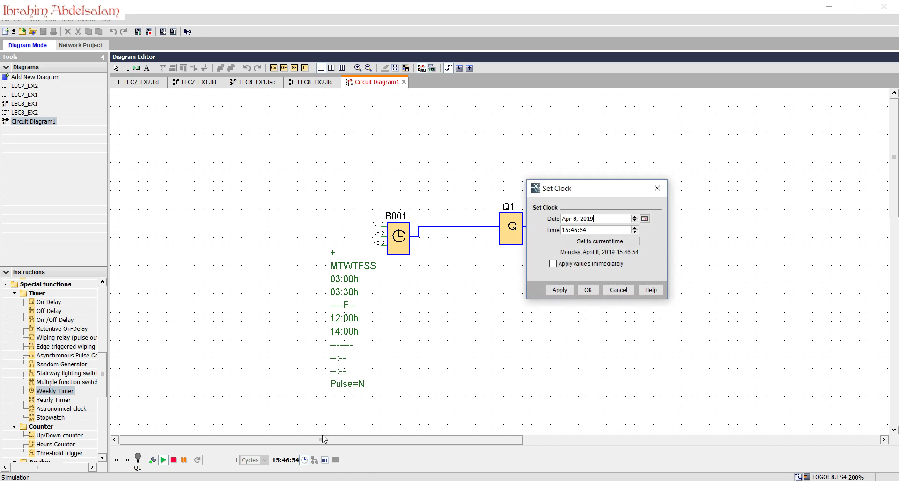
left_click_drag(597, 188, 664, 74)
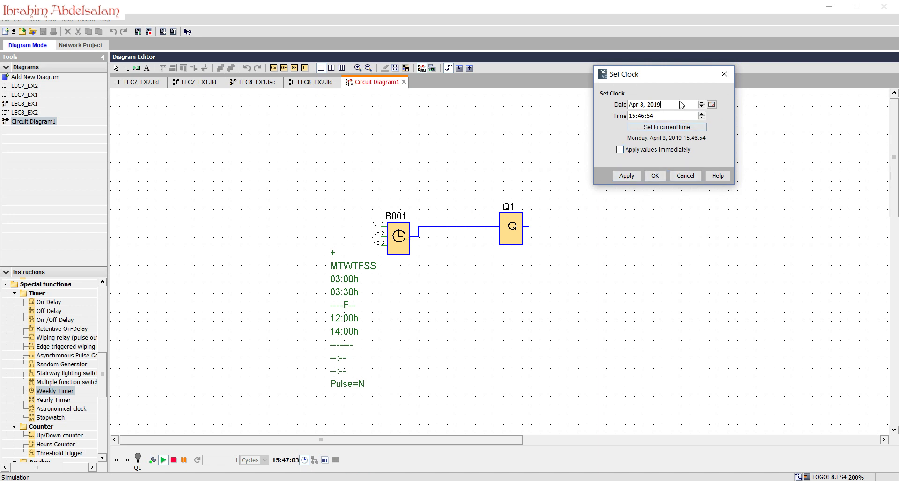
left_click(704, 113)
left_click(703, 113)
left_click(626, 176)
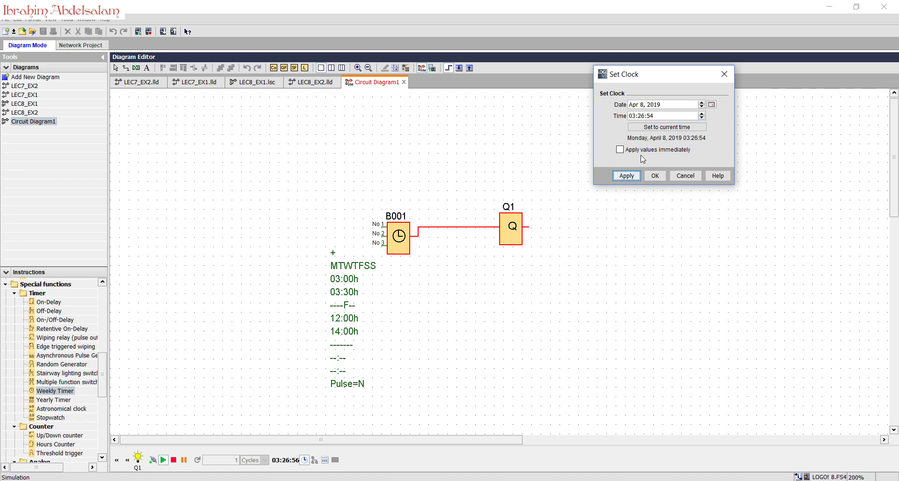
Set the simulation clock to 06:26:54 to test outside the on period, and end the simulation.
left_click(702, 113)
left_click(630, 178)
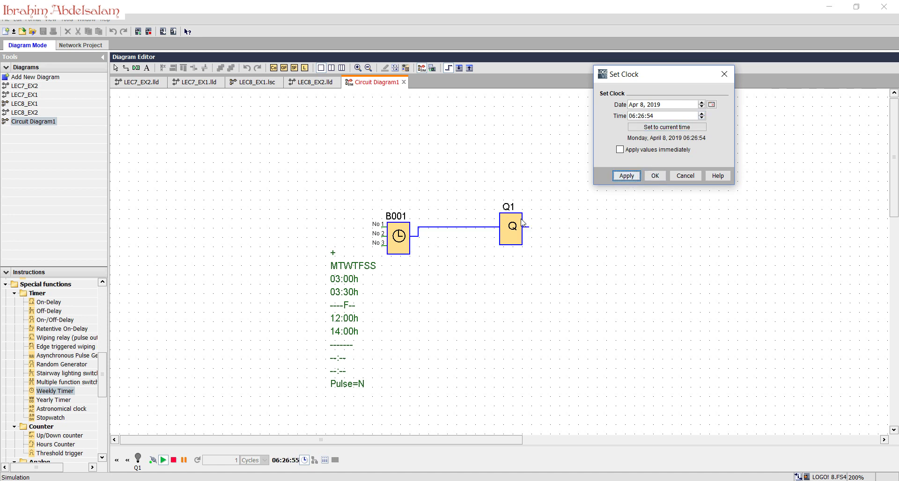
left_click(724, 74)
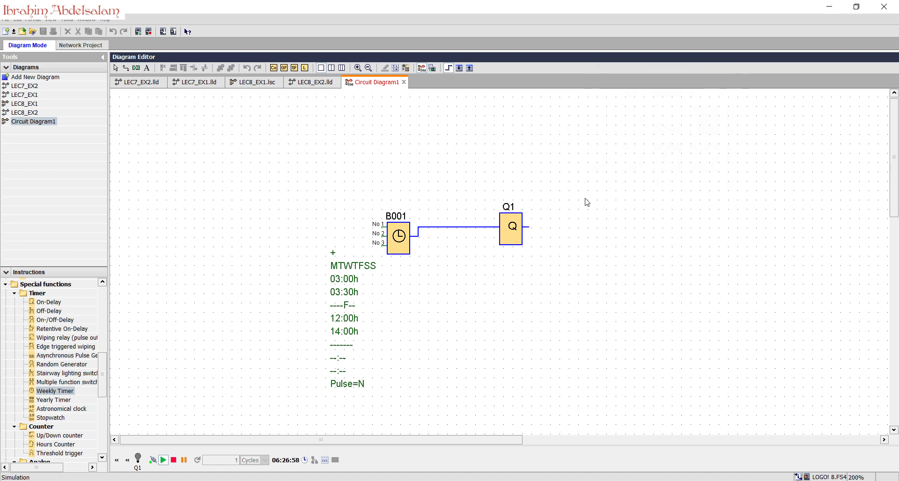
key("F3")
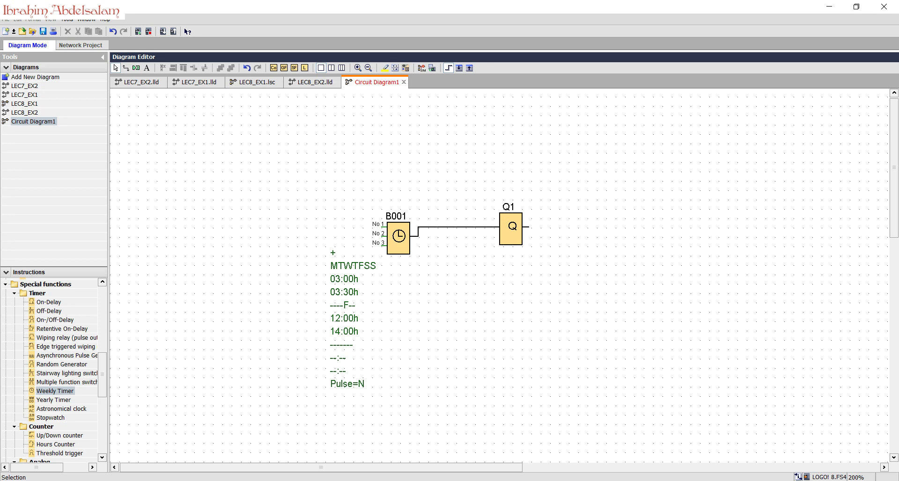
Open the online clock settings of the LOGO! device at 192.168.0.2, testing the Ethernet connection and switching the device to STOP.
left_click(66, 20)
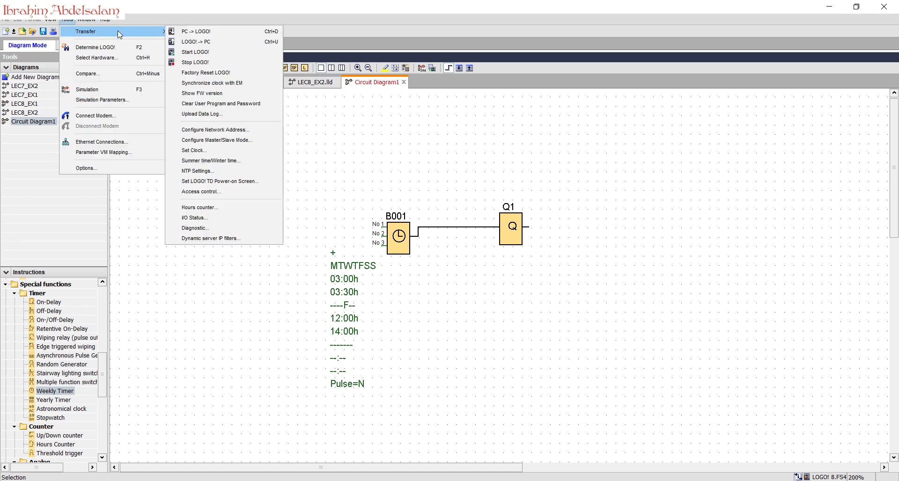
mouse_move(157, 32)
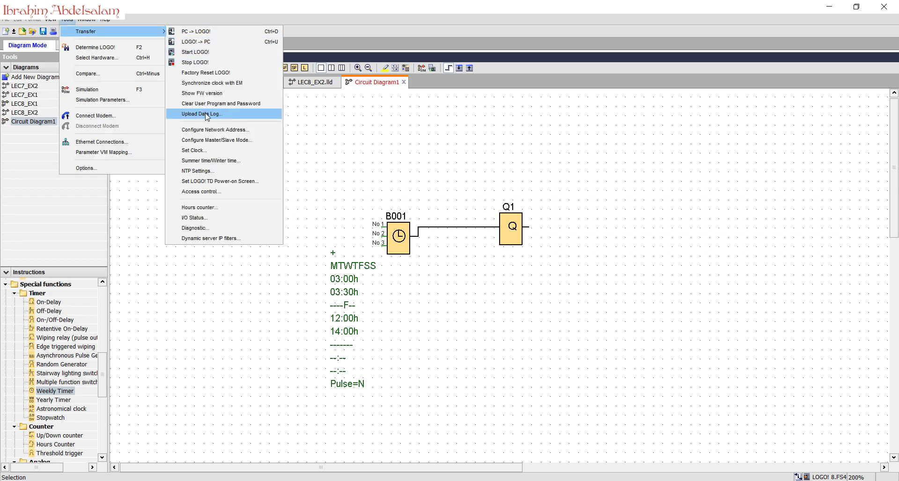
left_click(212, 155)
left_click(579, 216)
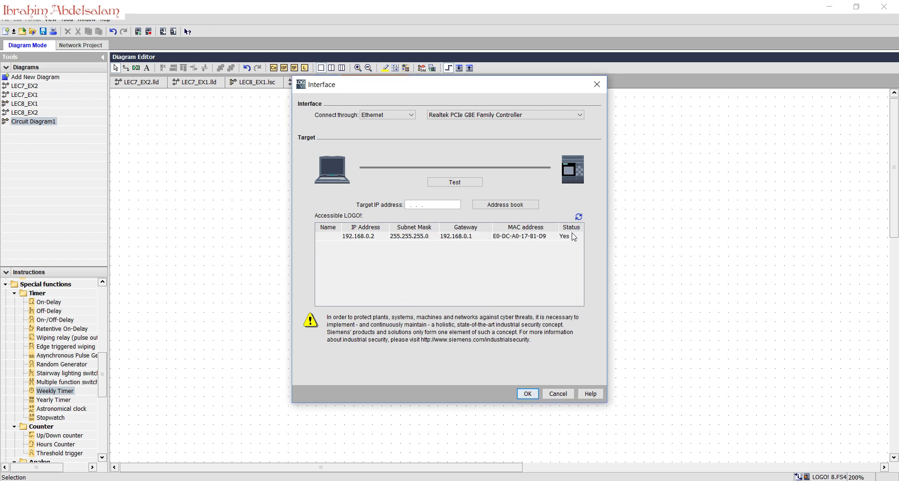
left_click(573, 236)
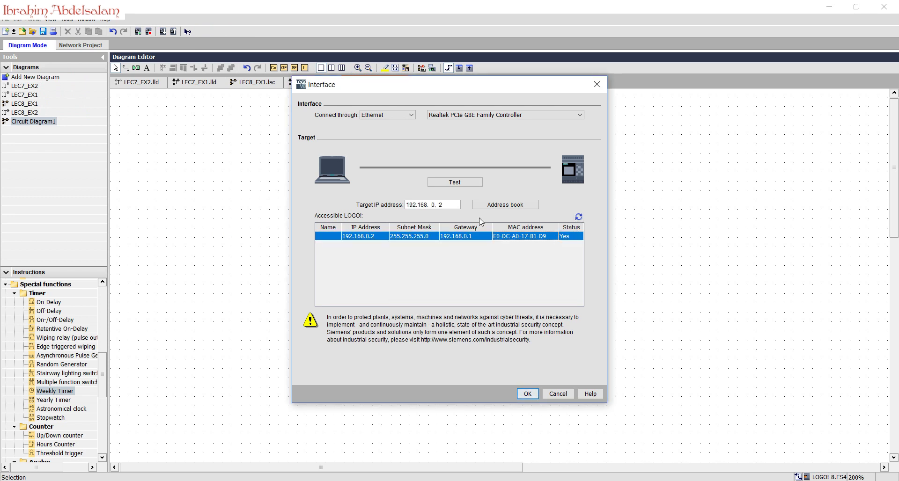
left_click(460, 185)
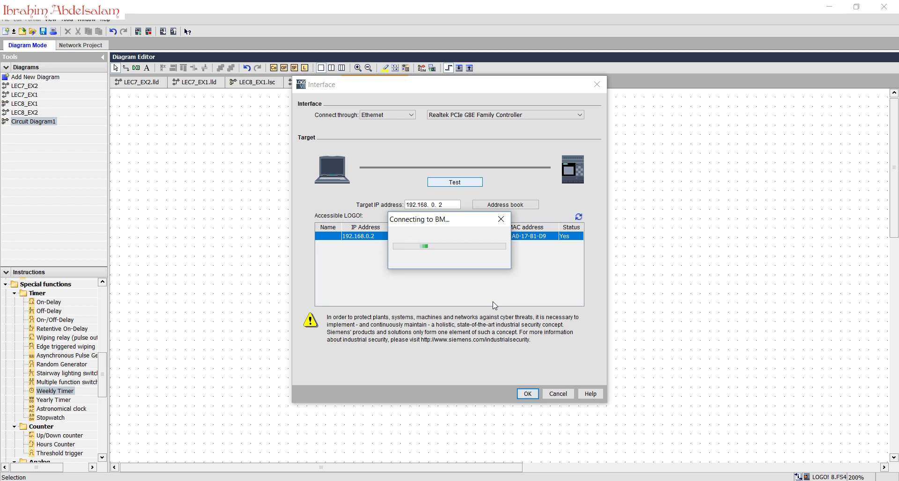
left_click(526, 397)
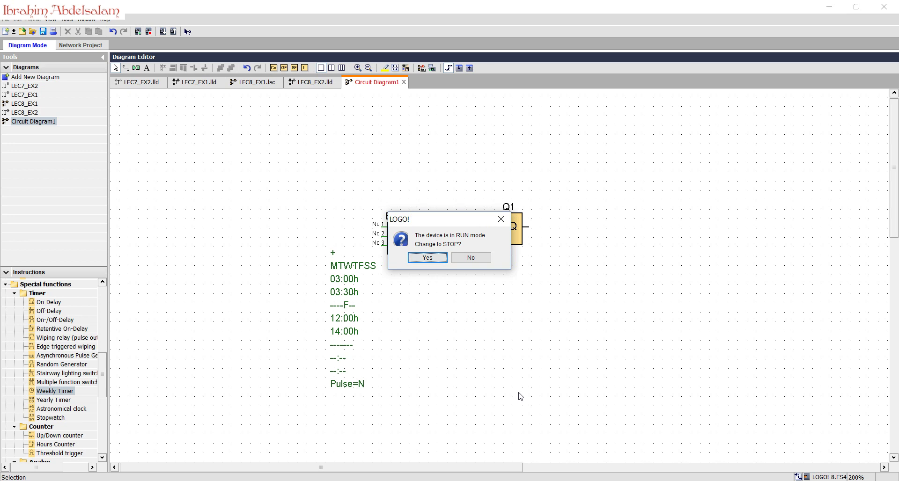
left_click(435, 258)
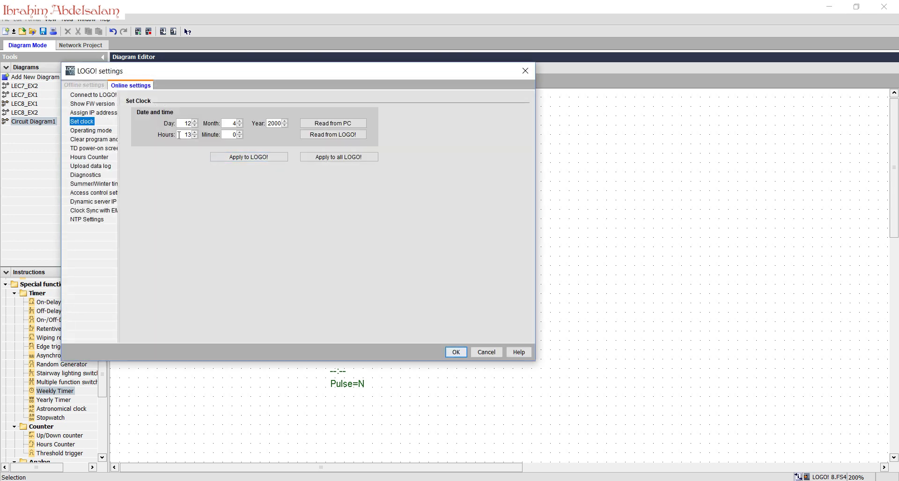
Set the LOGO! device's clock from the PC's date and time, return the device to RUN and close the settings.
double_click(276, 124)
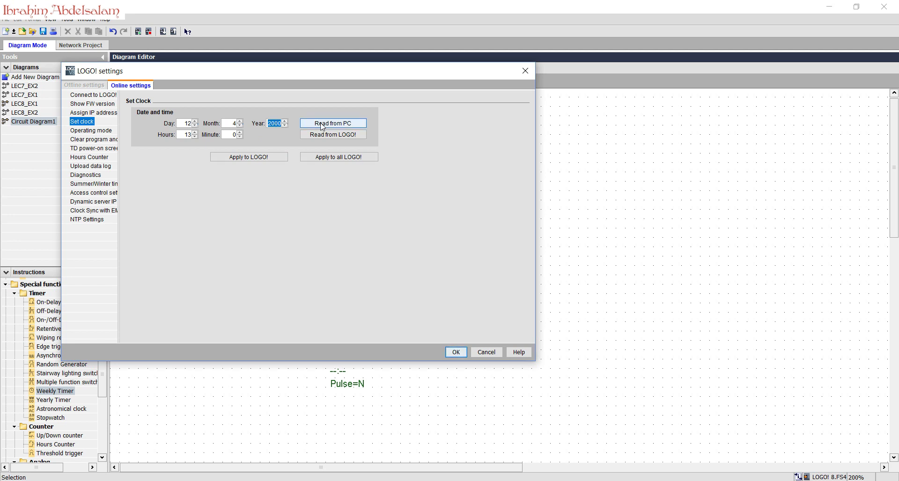
left_click(187, 124)
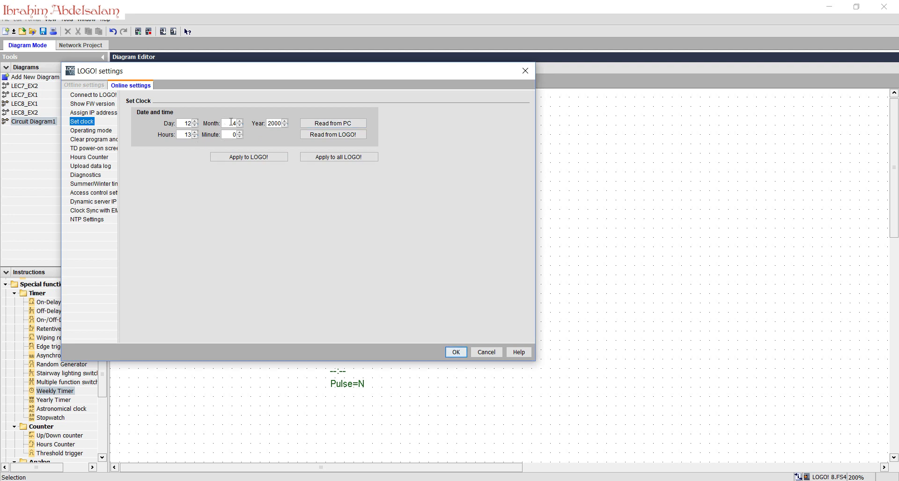
left_click(308, 124)
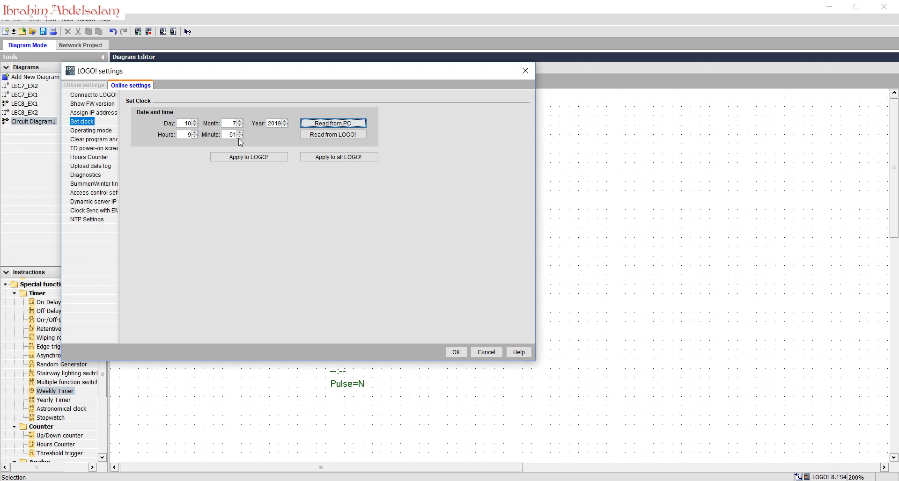
left_click(253, 160)
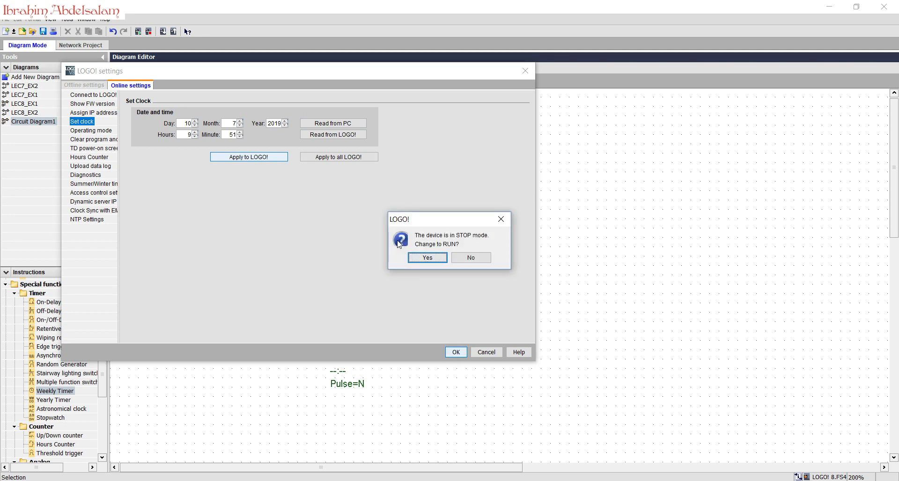
left_click(426, 258)
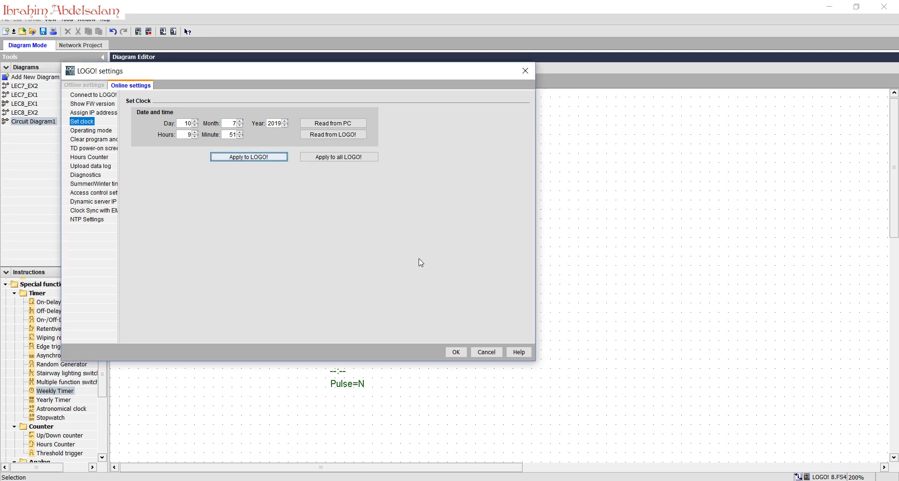
left_click(456, 351)
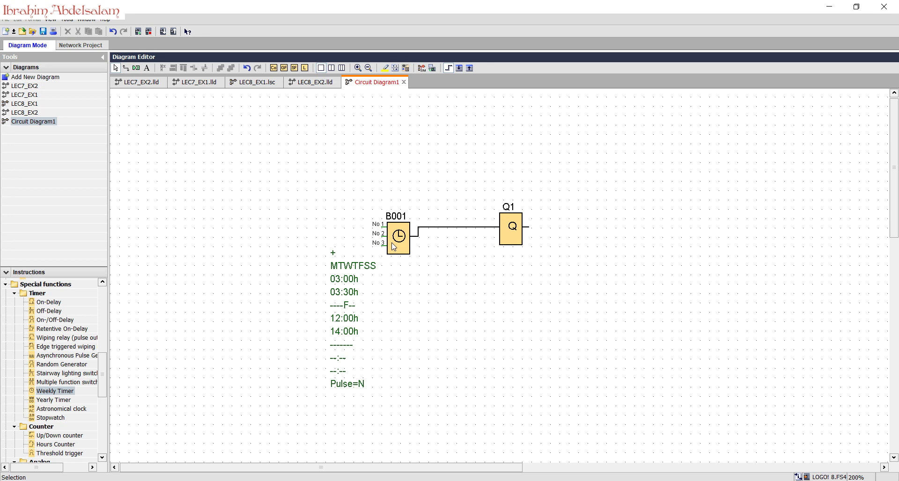
Replace the weekly timer with a Yearly Timer block connected to output Q1.
left_click(54, 400)
left_click(158, 315)
left_click_drag(158, 318, 407, 136)
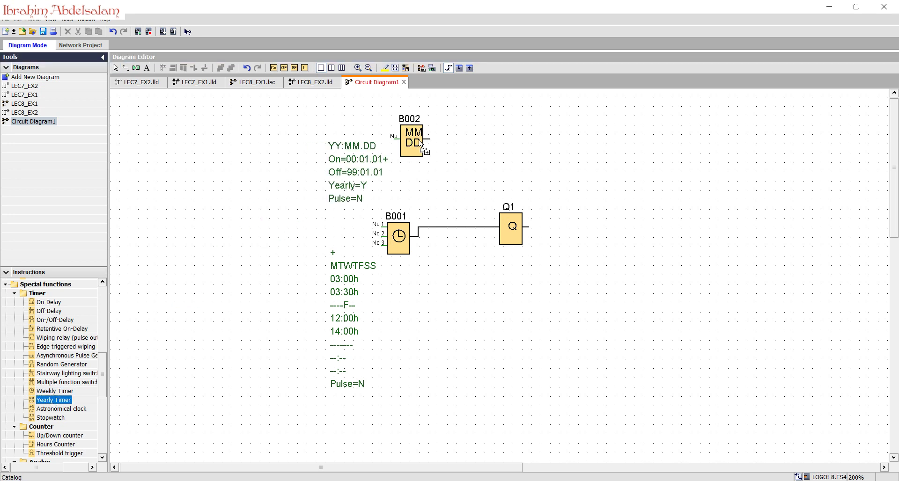
left_click(400, 241)
key("Delete")
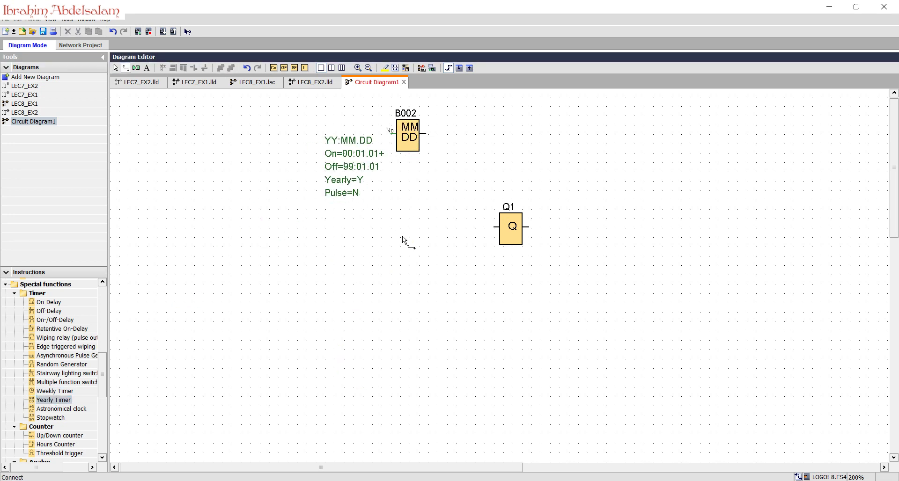
left_click(115, 67)
mouse_move(379, 177)
left_mouse_down()
mouse_move(361, 205)
mouse_move(482, 221)
mouse_move(510, 237)
mouse_move(497, 228)
left_mouse_up()
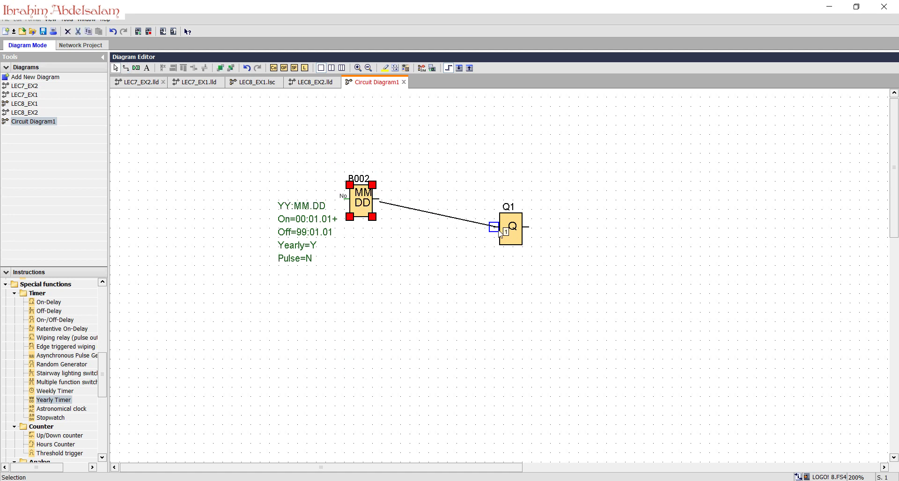
Set the yearly timer's on time to month 6, day 1 and off time to month 8, day 15, and align its block with Q1.
double_click(363, 199)
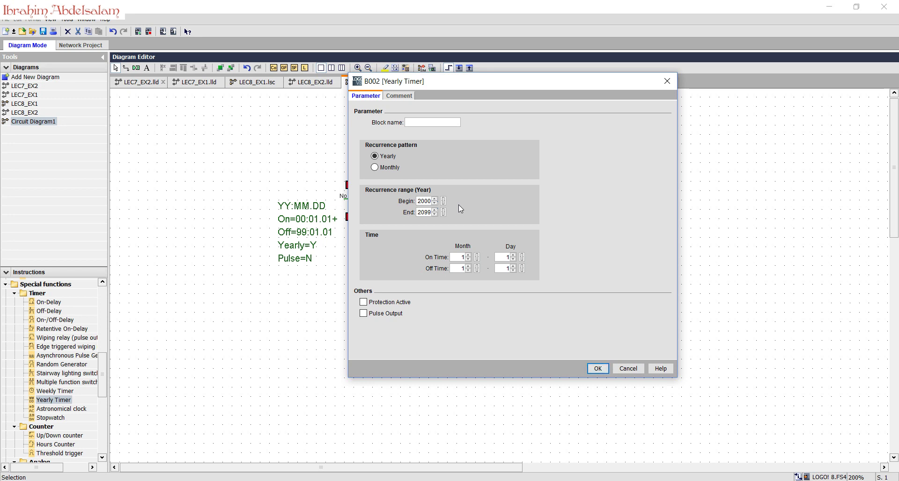
left_click(468, 255)
left_click(468, 255)
left_click(467, 267)
left_click(513, 267)
left_click(513, 266)
left_click(513, 266)
left_click(513, 266)
left_click(513, 266)
left_click(593, 368)
left_click_drag(360, 202, 370, 231)
Start the circuit simulation and set its clock to July 8, 2019 to test the yearly timer inside its active period.
left_click(420, 70)
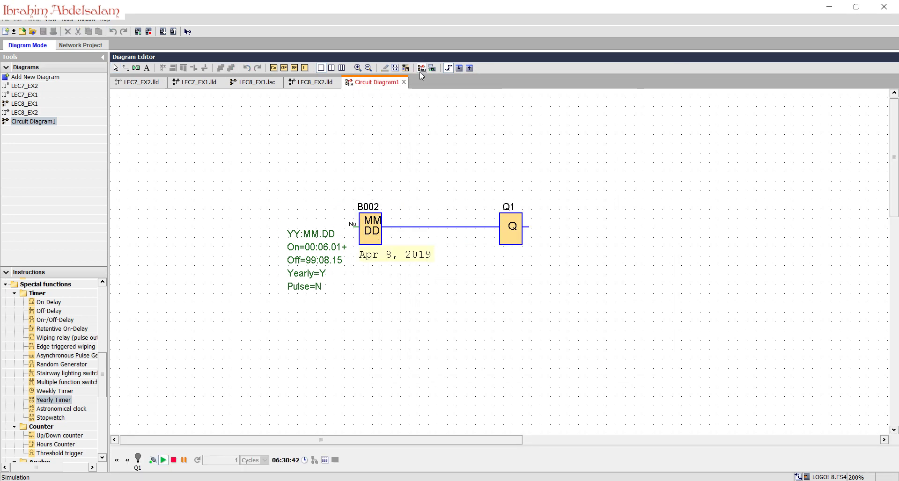
left_click(304, 460)
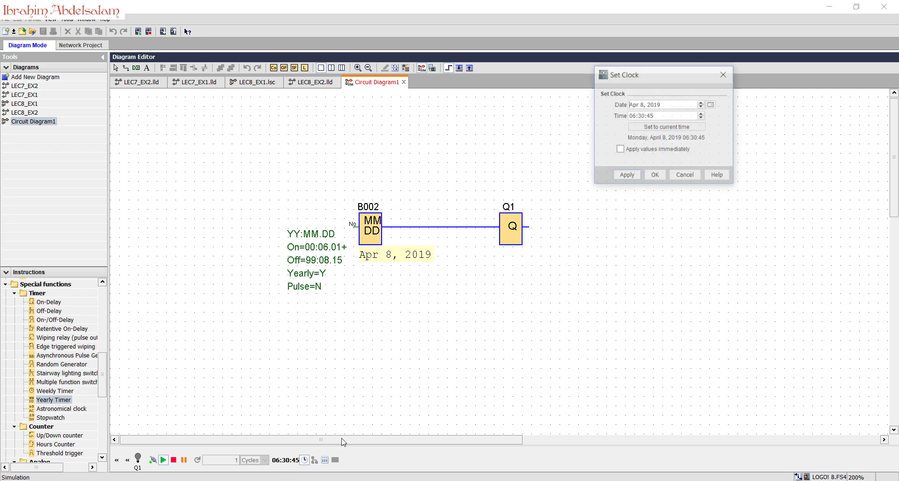
left_click(701, 107)
left_click(701, 107)
left_click(701, 104)
left_click(701, 104)
left_click(701, 104)
left_click(702, 104)
left_click(701, 104)
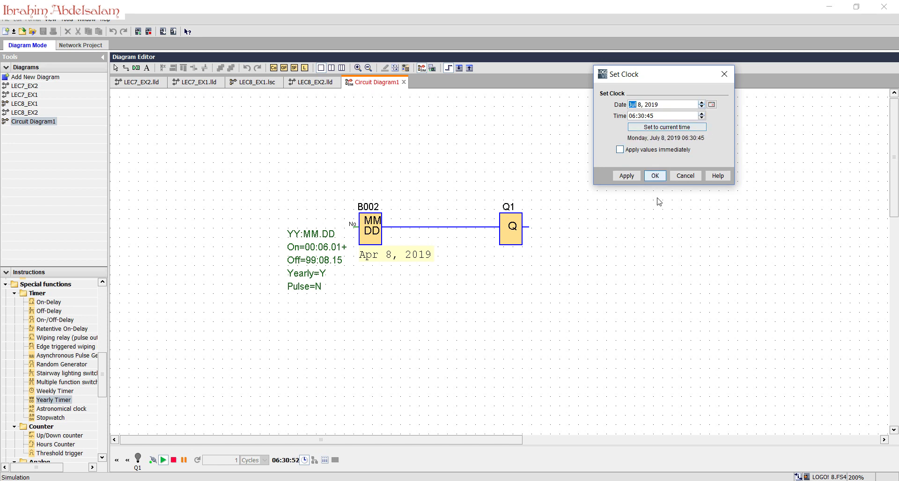
left_click(629, 176)
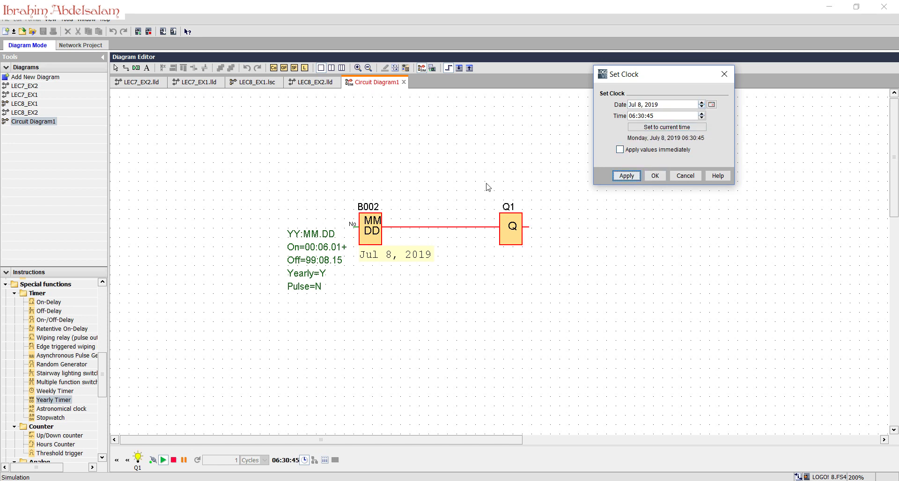
Set the simulation clock to September 8, 2019 to test the yearly timer outside its active period, and close the clock settings.
left_click(701, 104)
left_click(702, 104)
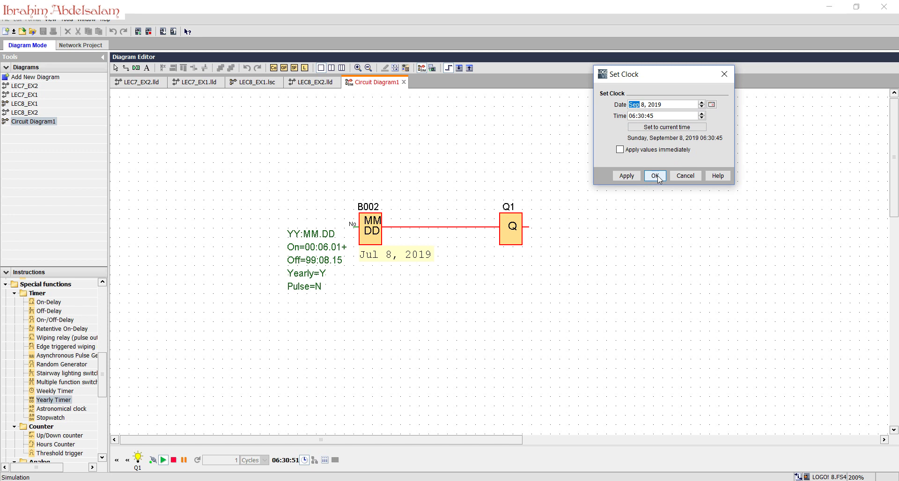
left_click(626, 175)
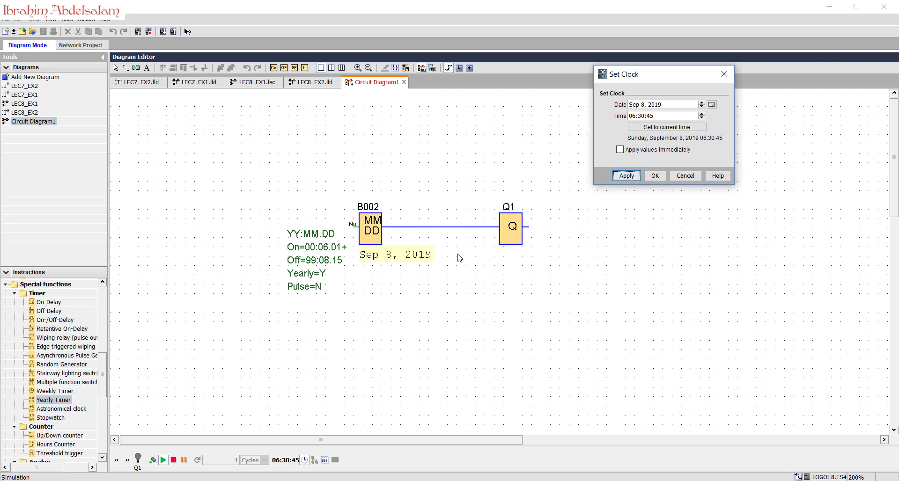
left_click(655, 176)
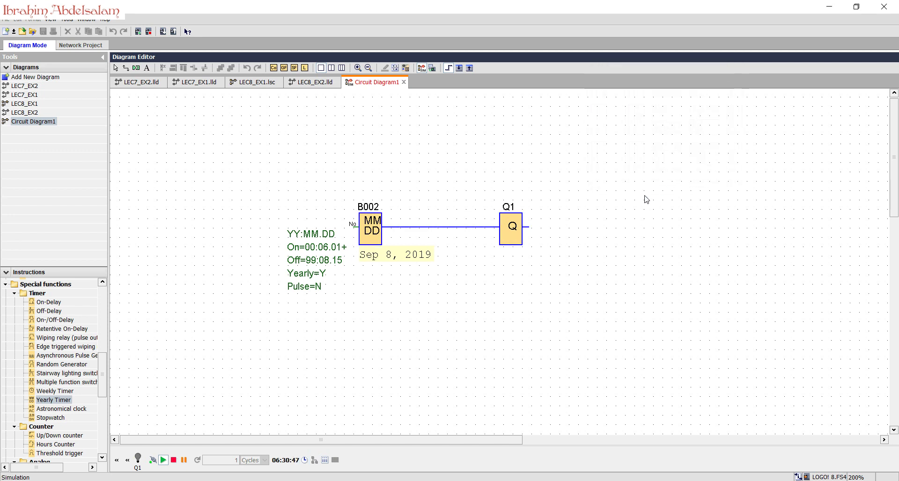
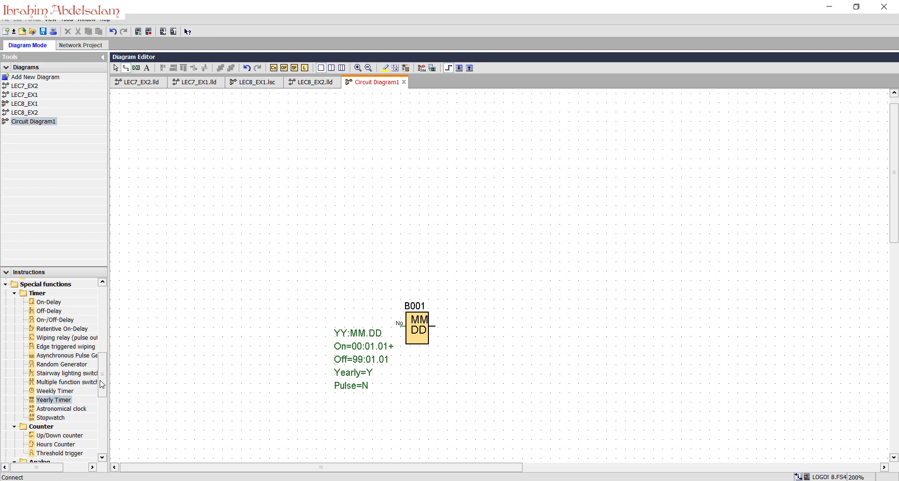
Add a Weekly Timer block above the yearly timer and set the yearly timer's off time to month 4, day 30.
left_click_drag(76, 393, 420, 327)
double_click(418, 327)
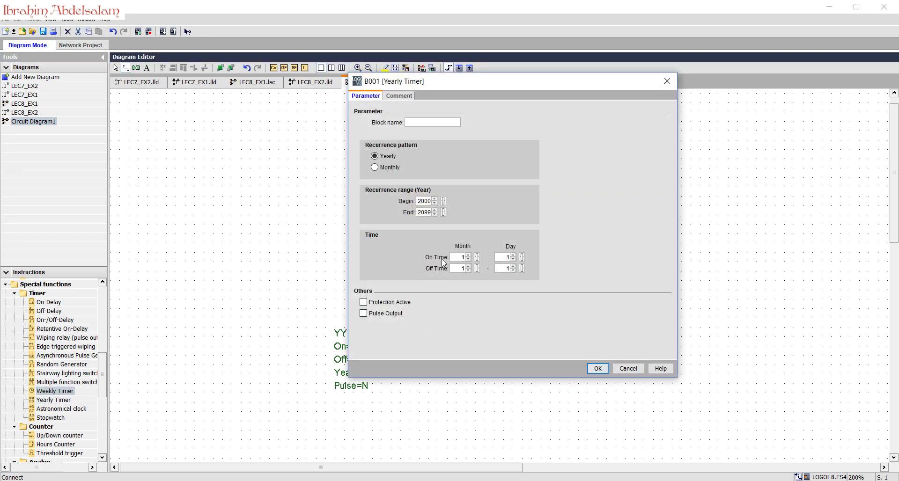
left_click(467, 266)
left_click(468, 266)
left_click(467, 270)
left_click(504, 268)
type("3")
key("alt+Tab")
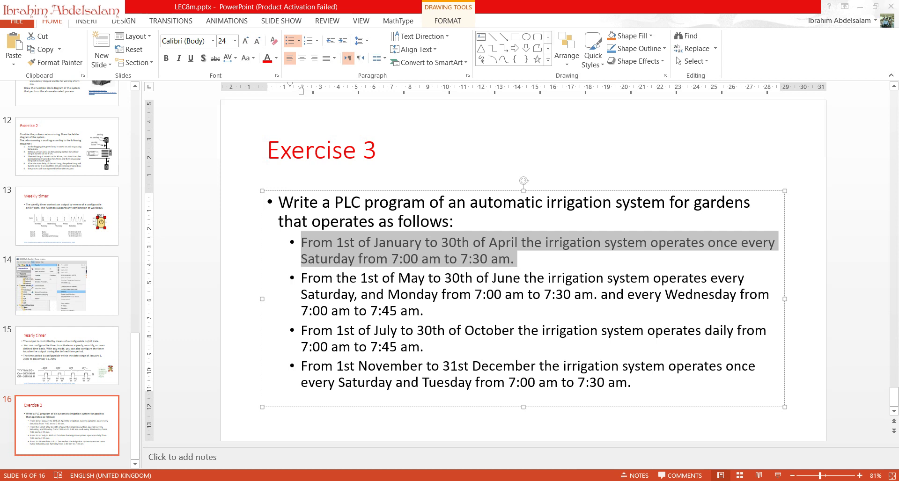
key("alt+Tab")
left_click(597, 369)
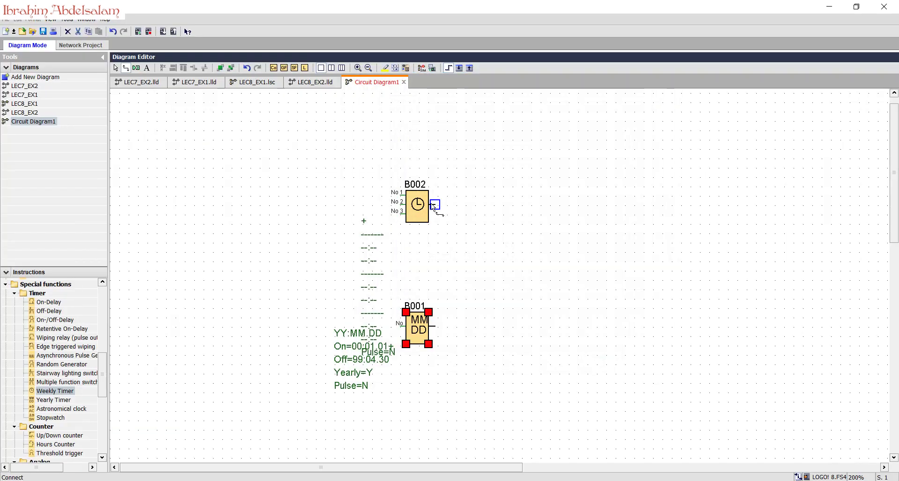
Configure Cam 1 of the weekly timer for Saturday with on time 7:00 and off time 7:30.
double_click(420, 207)
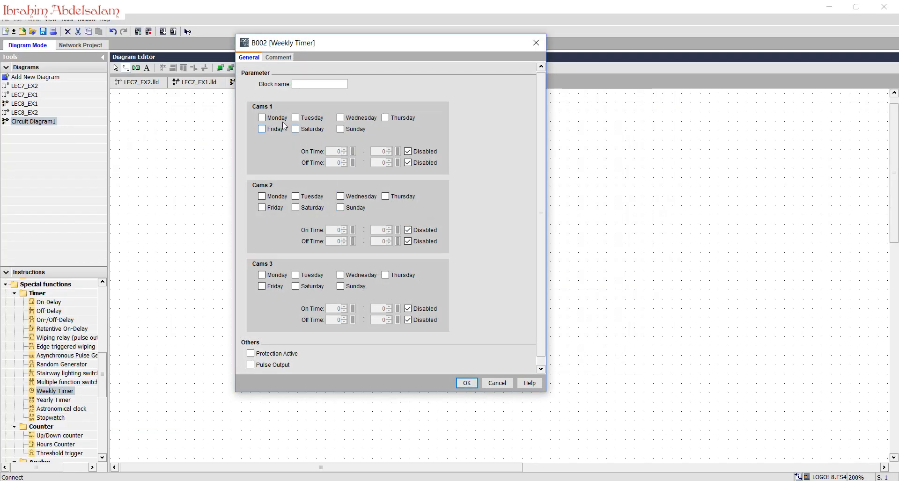
left_click(311, 130)
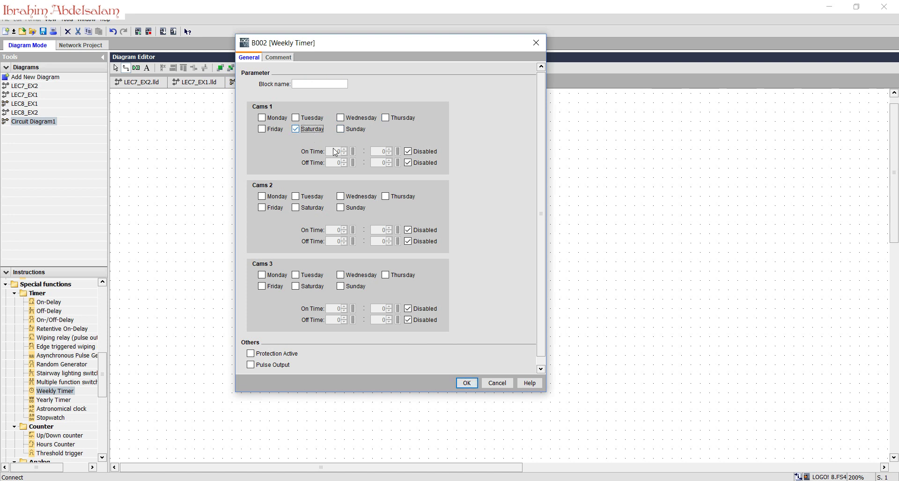
left_click(411, 152)
left_click(411, 163)
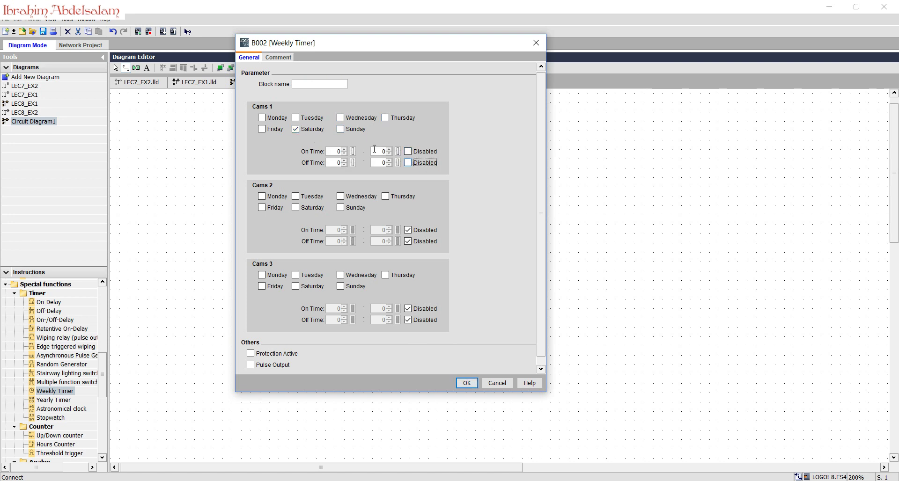
left_click(330, 153)
type("7")
left_click(338, 163)
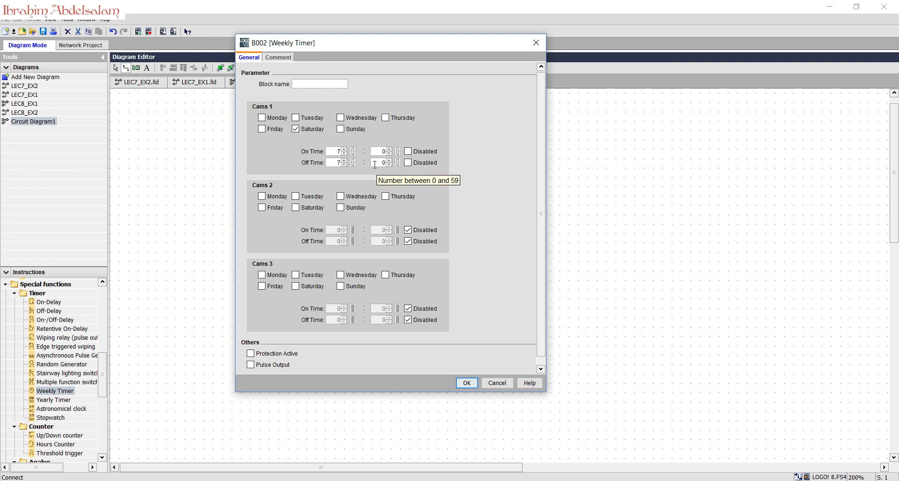
type("30")
left_click(462, 386)
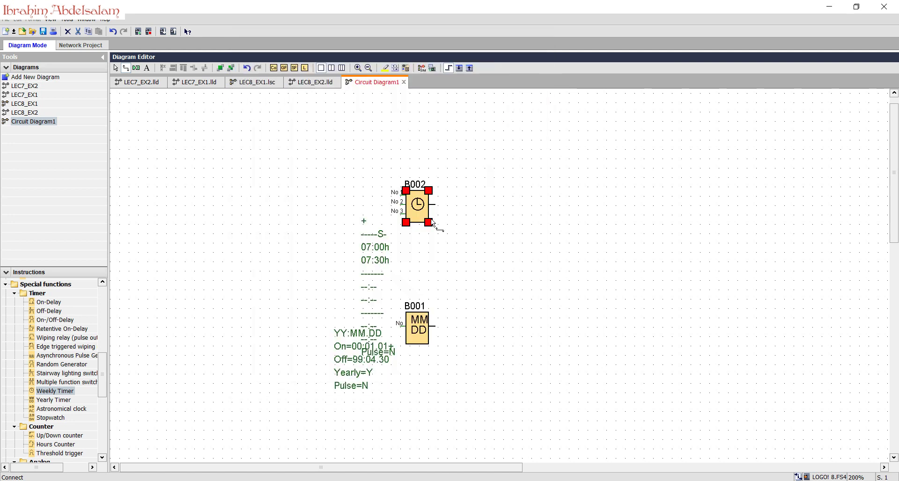
Shift the weekly timer block slightly and connect both timers' outputs to the inputs of a new AND block.
left_click(114, 69)
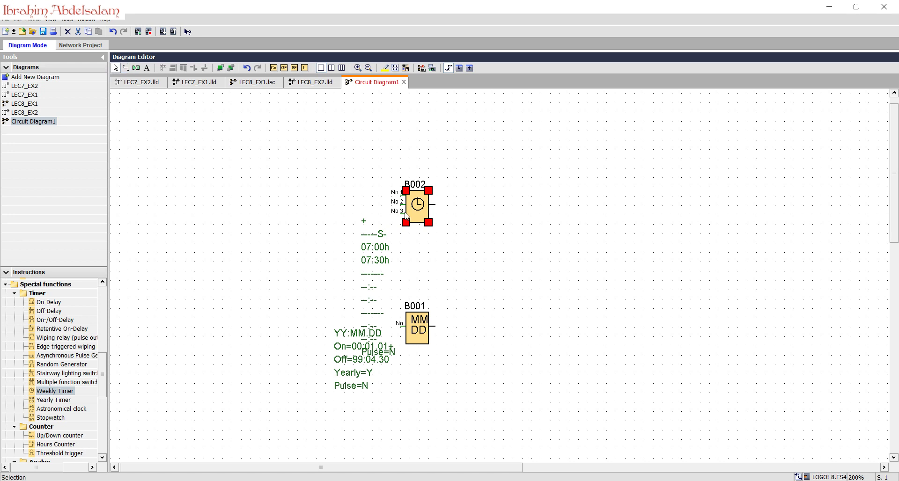
left_click_drag(418, 202, 410, 219)
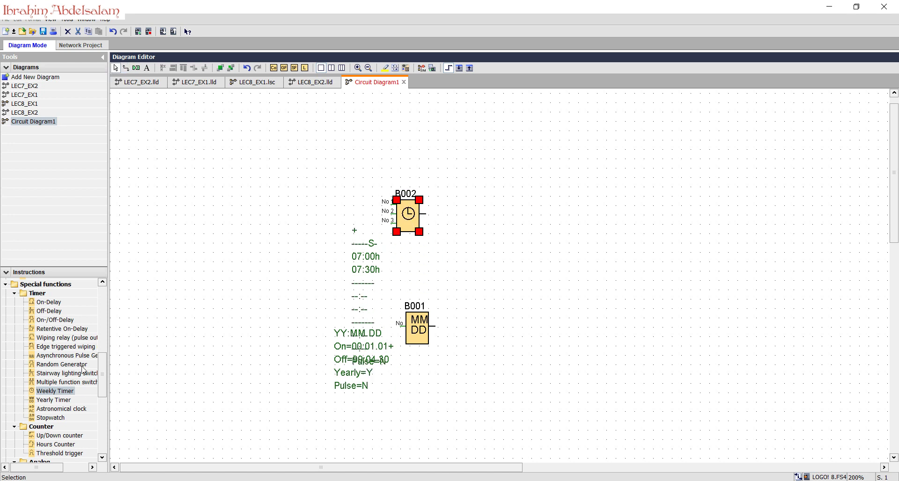
left_click_drag(104, 371, 104, 299)
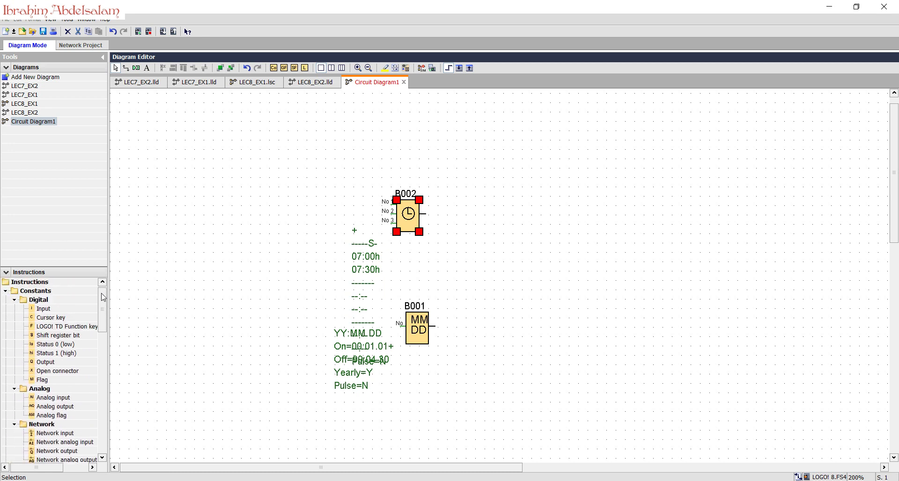
scroll(104, 334, "down", 5)
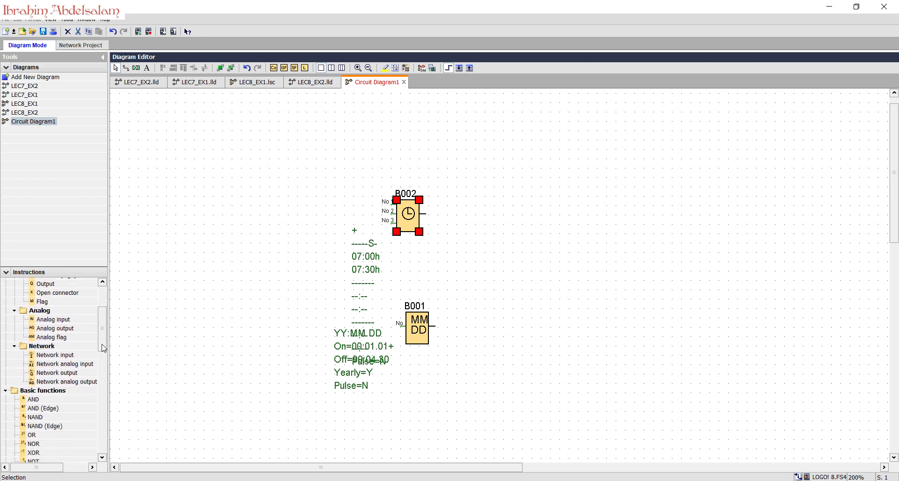
left_click_drag(39, 353, 423, 215)
left_click_drag(436, 326, 533, 260)
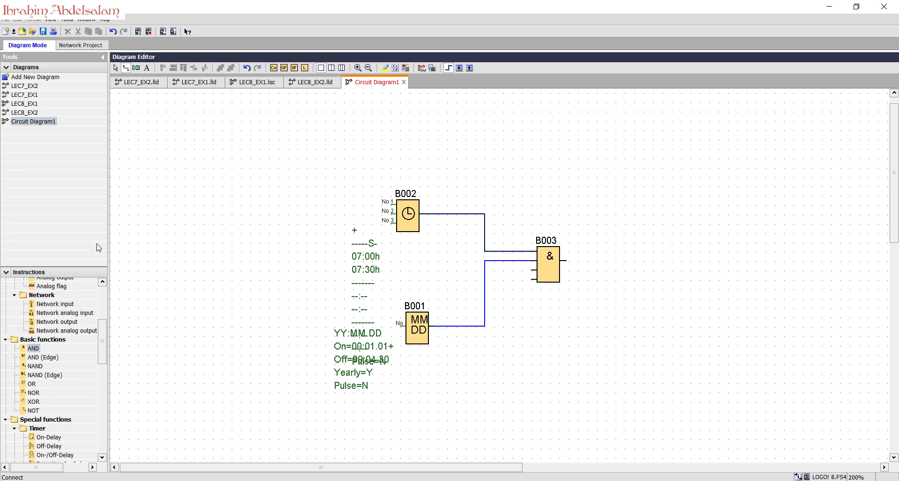
Add an output block Q1 driven by the AND block's output.
scroll(104, 326, "up", 1)
left_click_drag(105, 327, 103, 299)
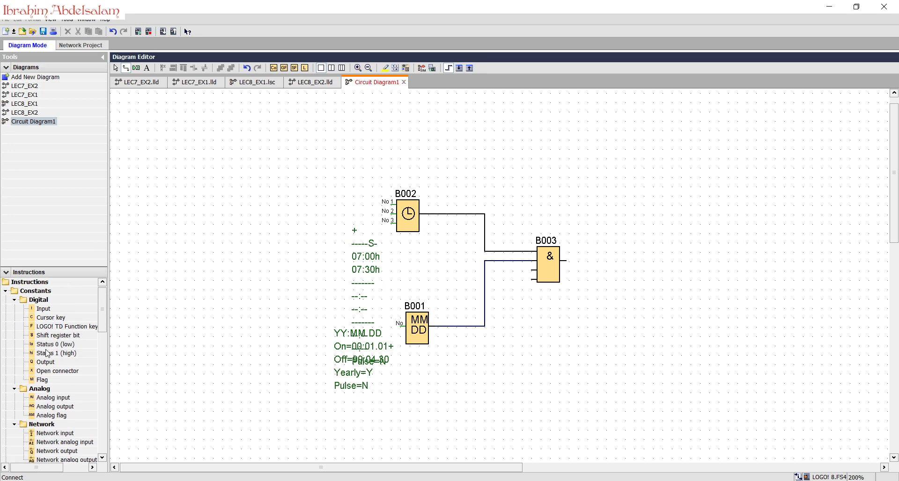
left_click(47, 365)
left_click_drag(47, 364, 564, 260)
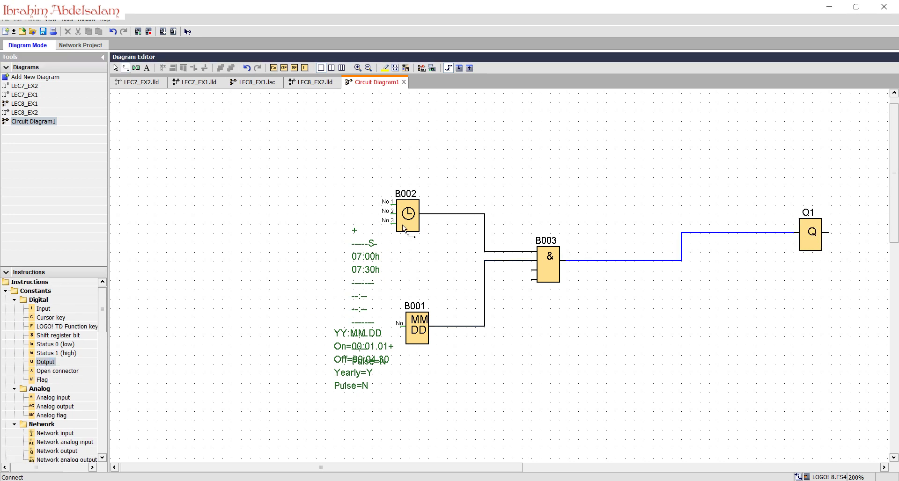
Simulate the combined timer circuit and set the simulation clock's date to February 8, 2019.
left_click(421, 68)
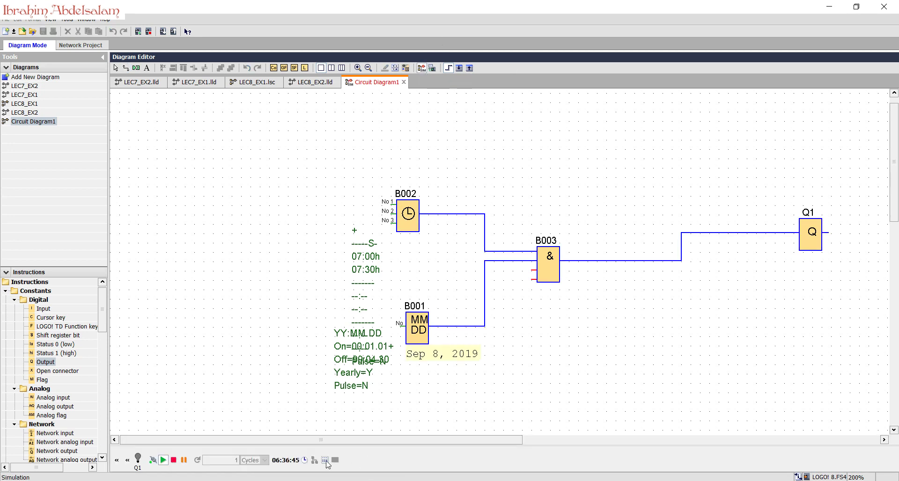
left_click(304, 460)
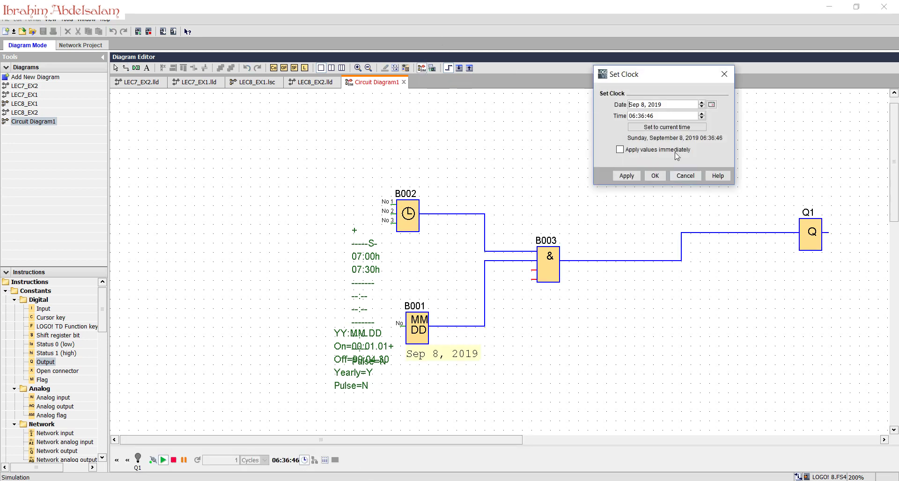
left_click(701, 107)
left_click(702, 106)
left_click(702, 107)
left_click(702, 107)
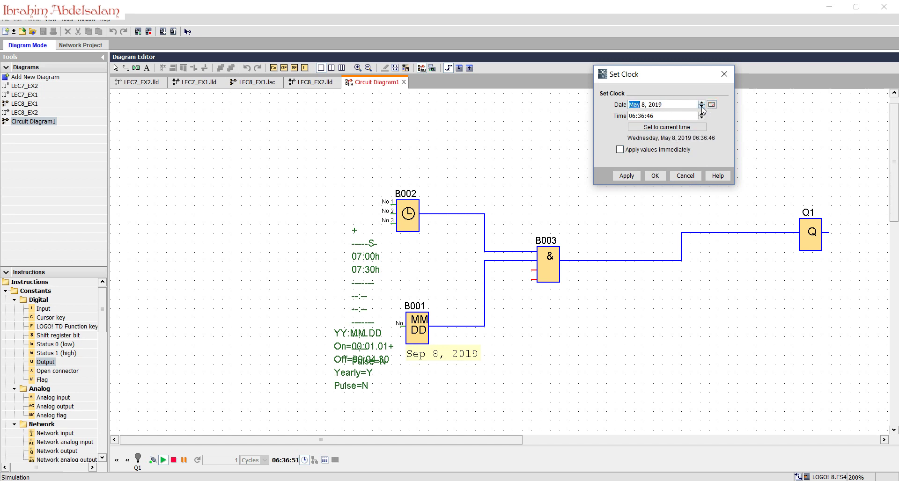
left_click(702, 106)
left_click(701, 106)
left_click(702, 106)
left_click(701, 107)
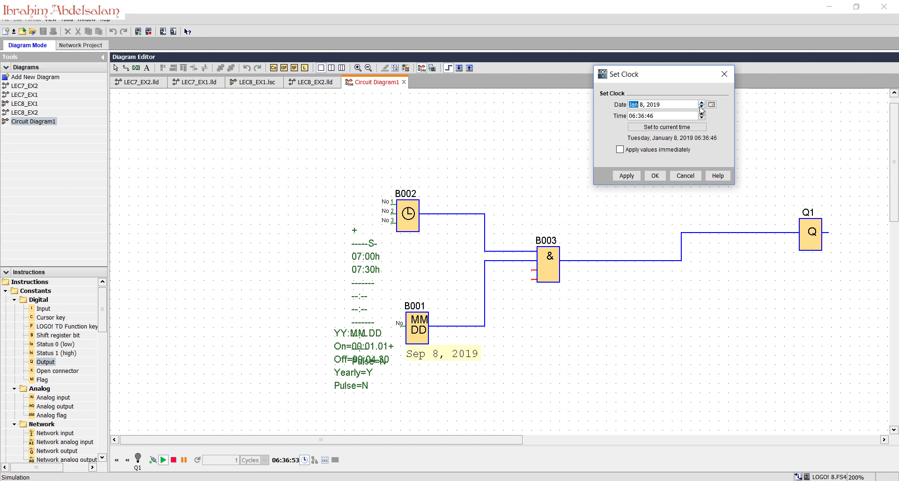
left_click(701, 102)
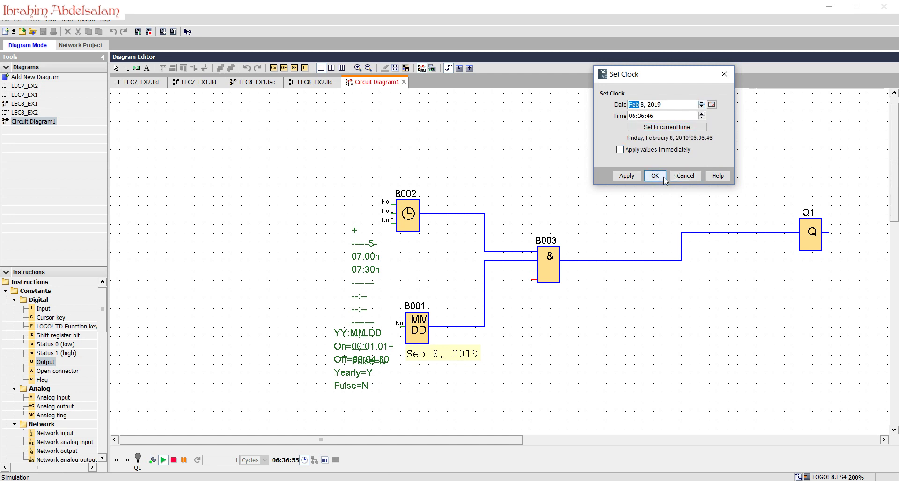
left_click(637, 176)
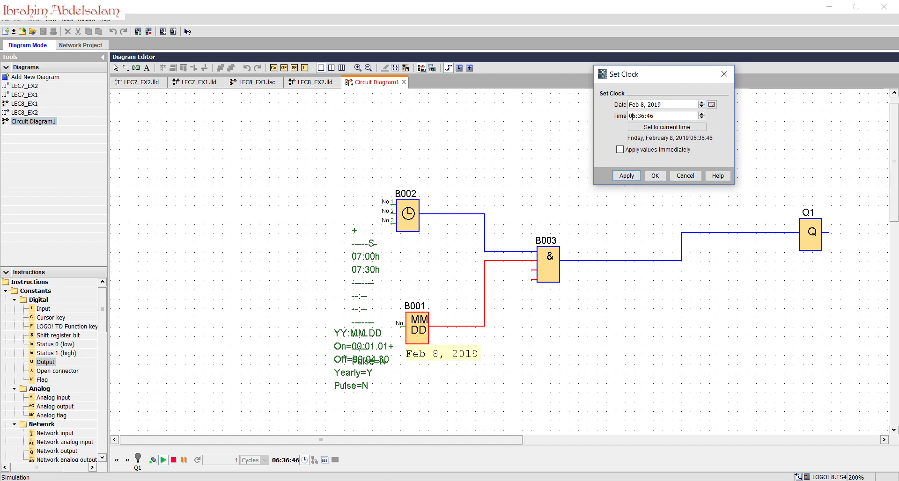
Set the simulation clock's time to 07:27:46 and apply it.
left_click(701, 114)
left_click(701, 118)
left_click(702, 118)
left_click(626, 176)
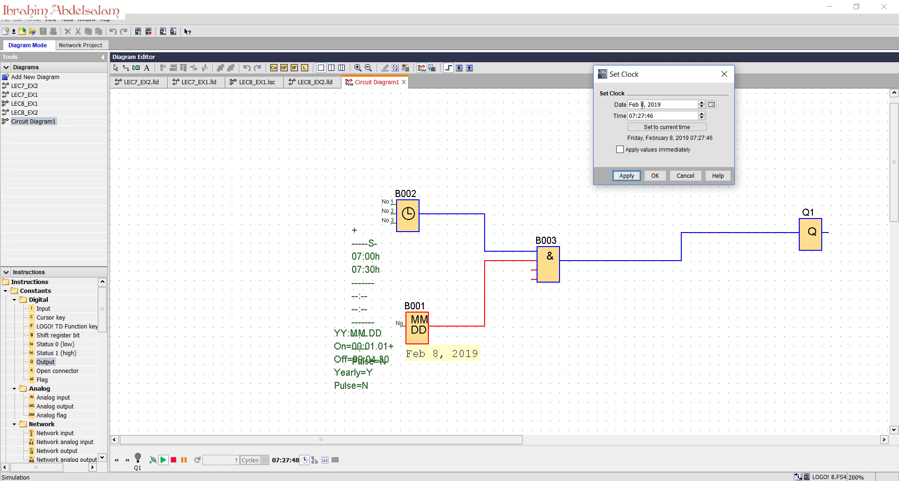
Set the simulation clock's date to Saturday, February 9, 2019 and close the clock settings.
left_click(701, 102)
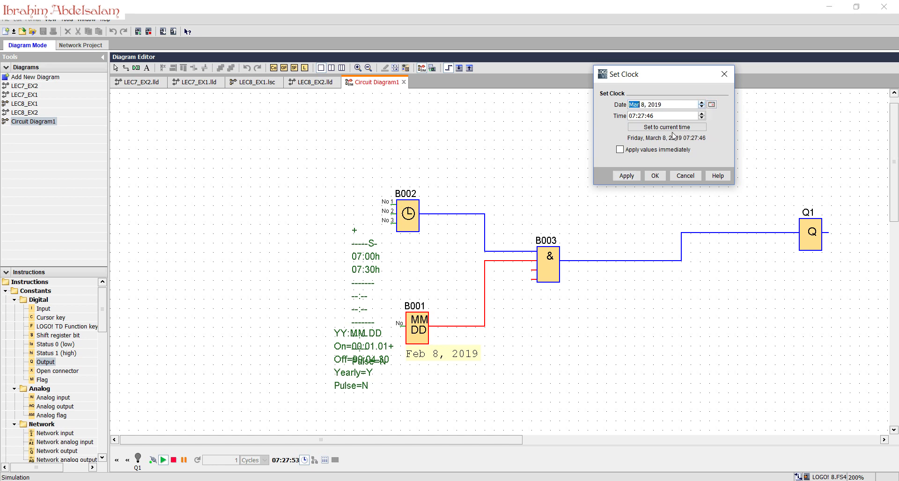
left_click(701, 107)
left_click(642, 104)
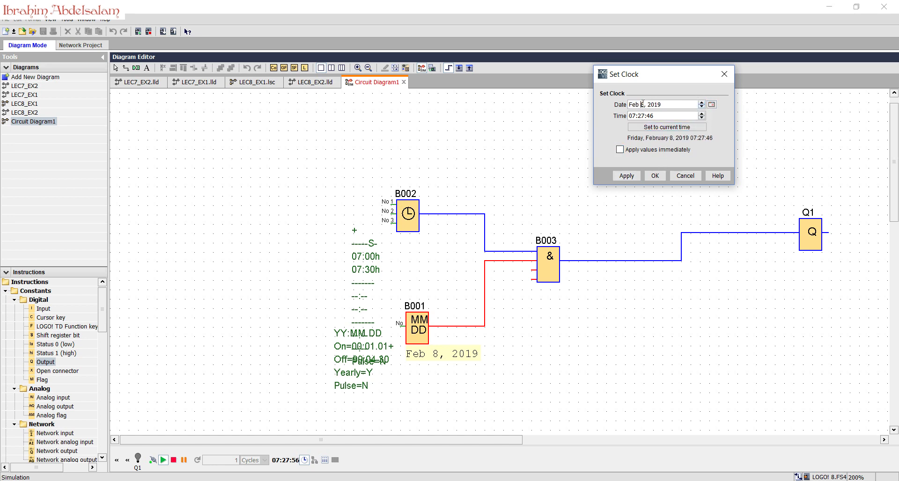
left_click(701, 102)
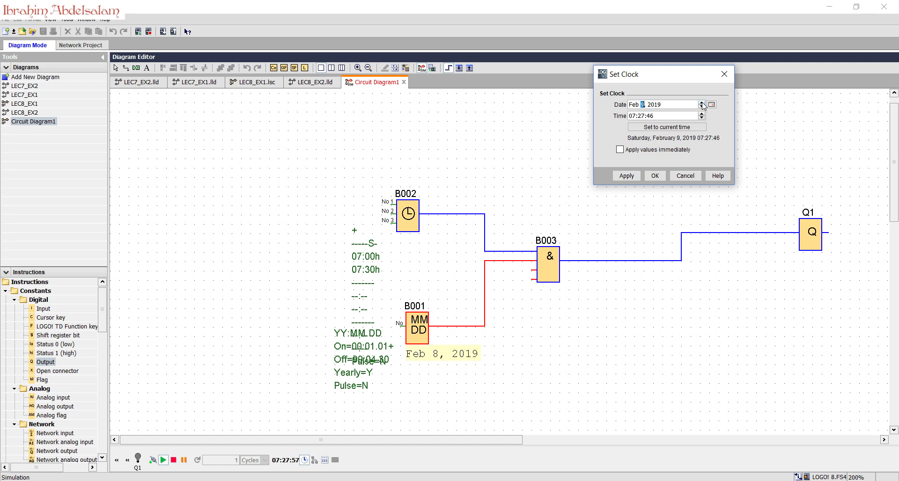
left_click(656, 177)
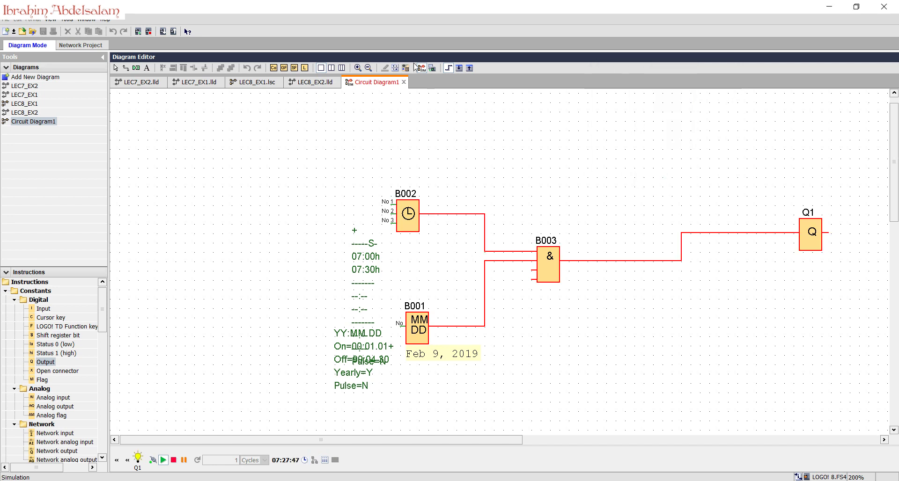
Set the simulation clock's date to February 10, 2019, apply it and stop the simulation.
left_click(305, 460)
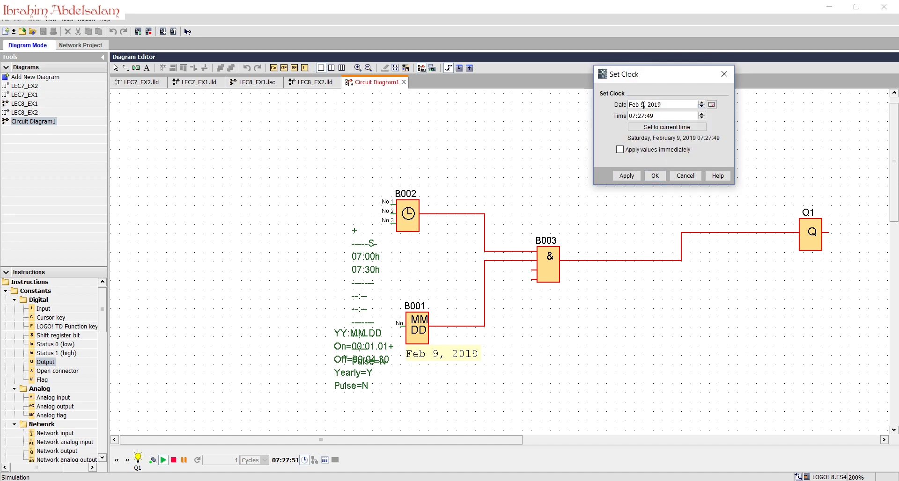
left_click(701, 103)
left_click(655, 175)
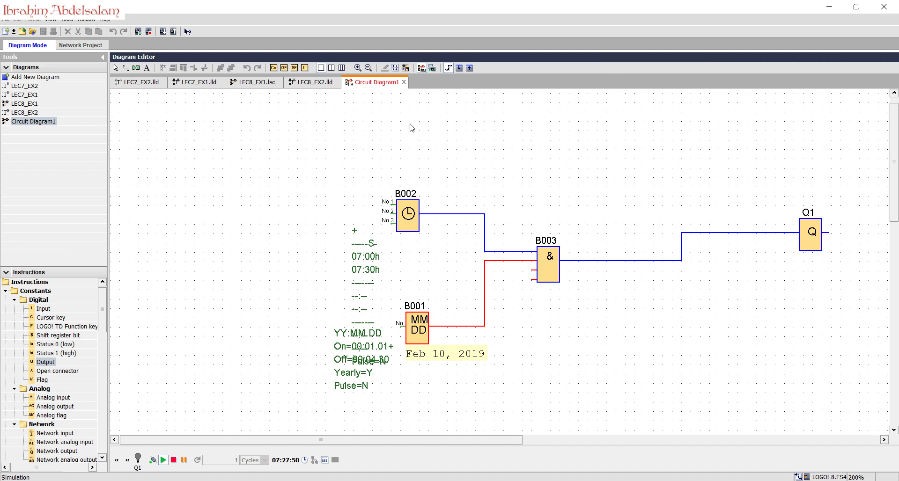
left_click(173, 460)
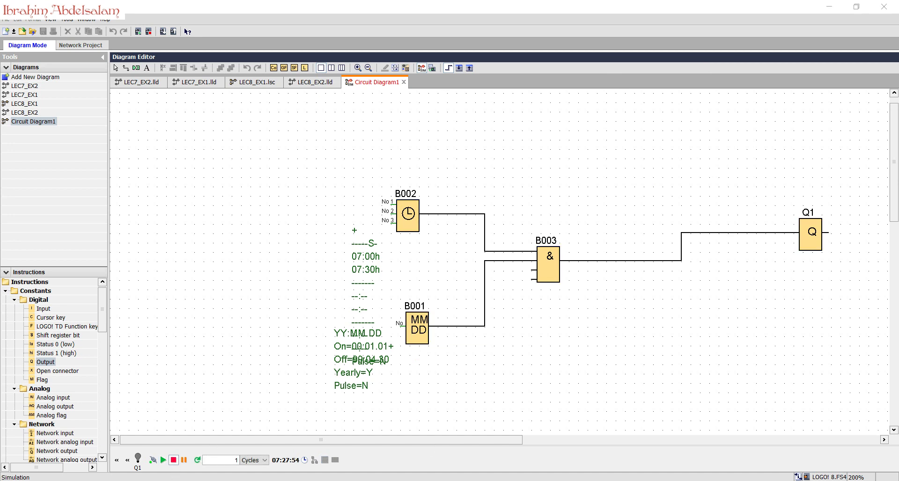
Switch to PowerPoint, read the May-to-June irrigation requirement on the Exercise 3 slide and return to the diagram.
key("alt+Tab")
left_click_drag(321, 278, 505, 278)
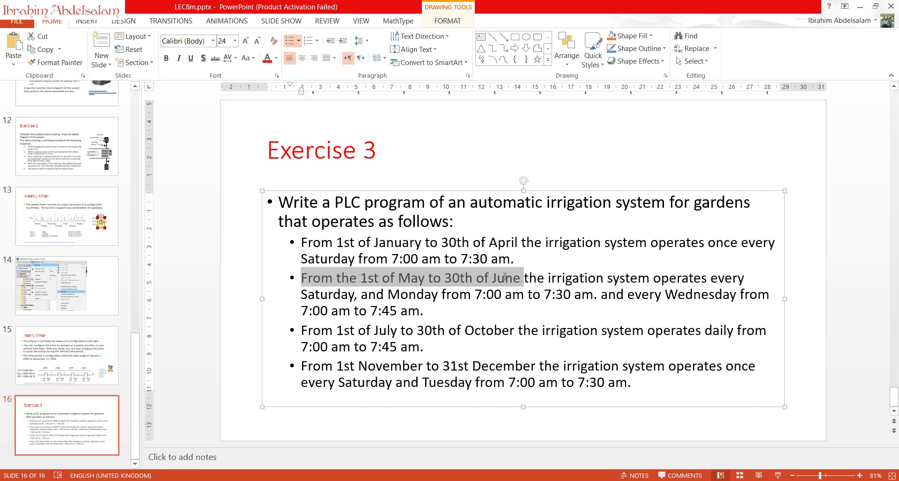
left_click_drag(505, 278, 505, 278)
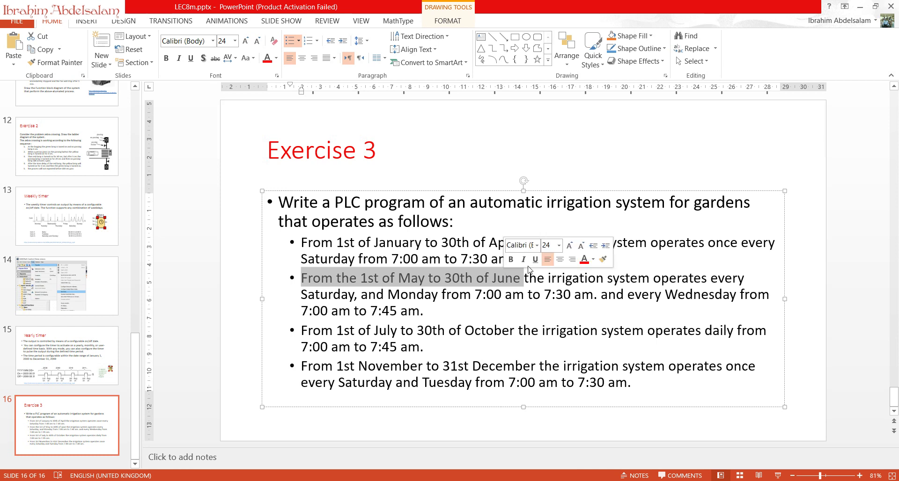
left_click(340, 294)
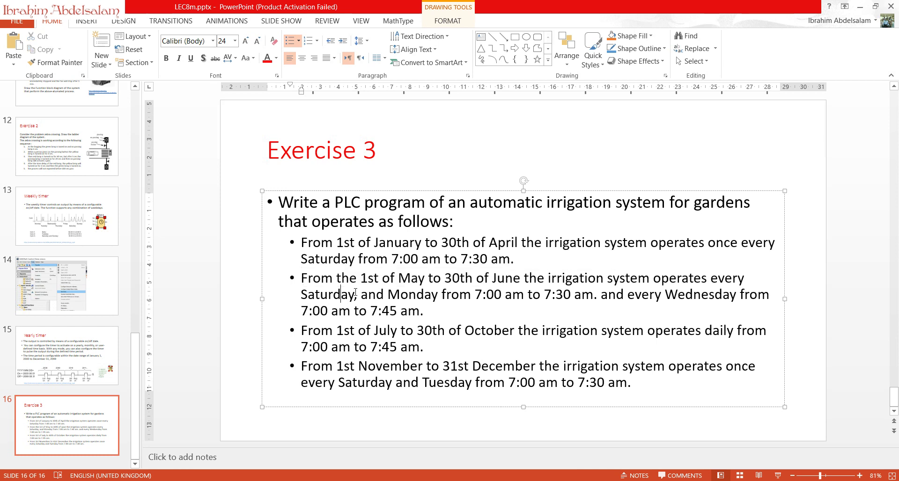
left_click(401, 294)
left_click(860, 6)
Move the whole timer circuit, including Q1, up to the diagram's upper edge to free space below.
scroll(421, 178, "down", 1)
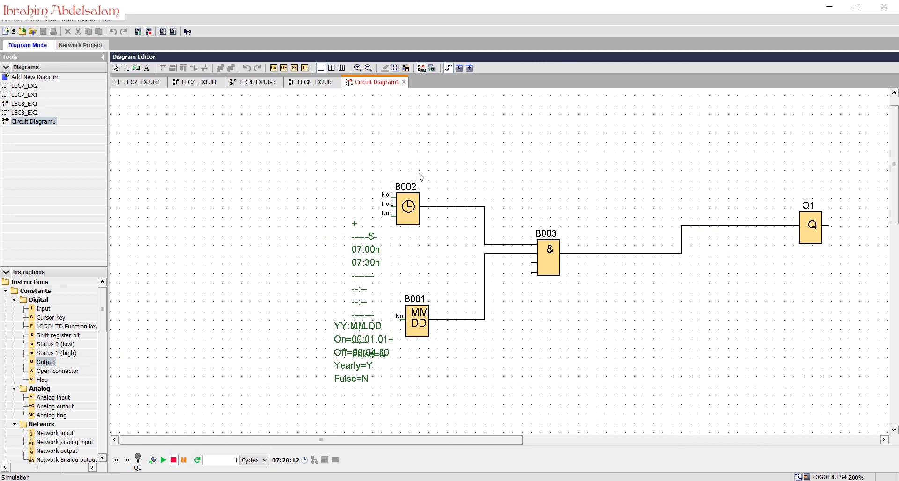
left_click(368, 68)
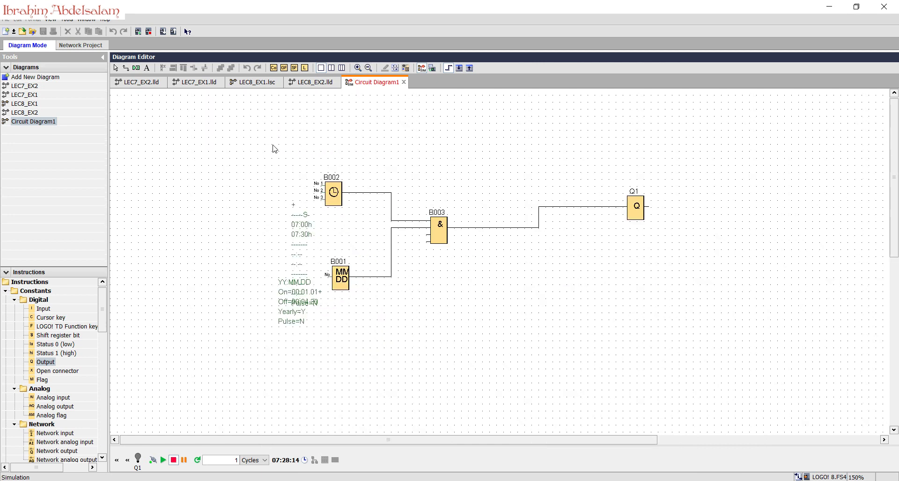
left_click(115, 68)
left_click_drag(206, 129, 765, 416)
left_click_drag(436, 230, 408, 145)
left_click(47, 362)
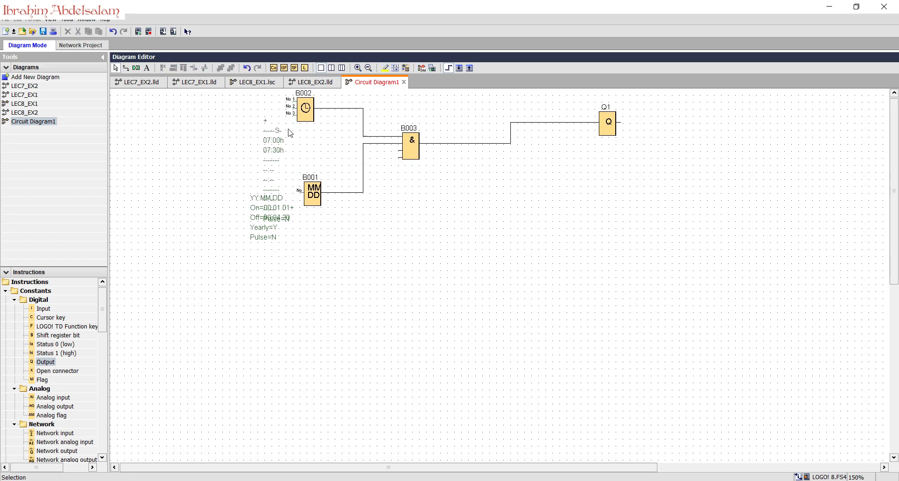
Copy the weekly timer, yearly timer and AND block, and place the duplicates below the original circuit.
left_click(306, 105)
left_click(313, 194, "ctrl")
left_click(410, 153, "ctrl")
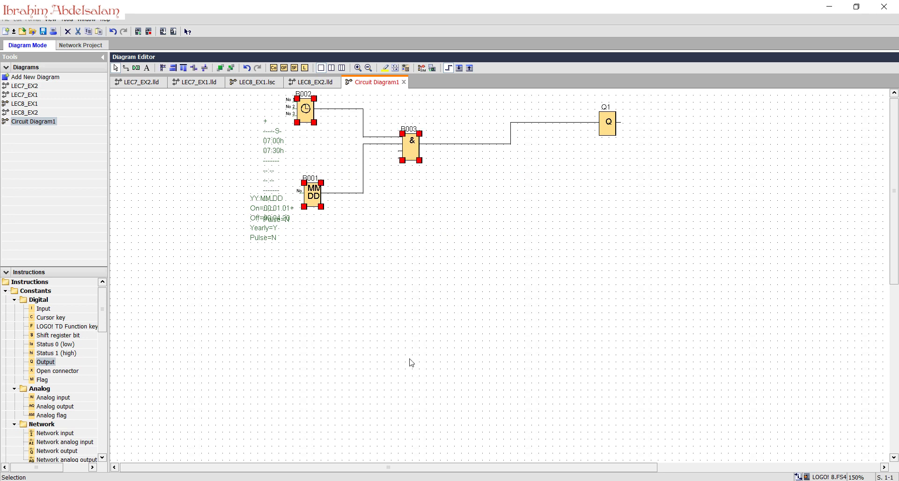
key("ctrl+v")
left_click_drag(431, 201, 329, 289)
Wire the duplicated weekly and yearly timers to the duplicated AND block's first two inputs and shift the yearly timer slightly left.
left_click(451, 301)
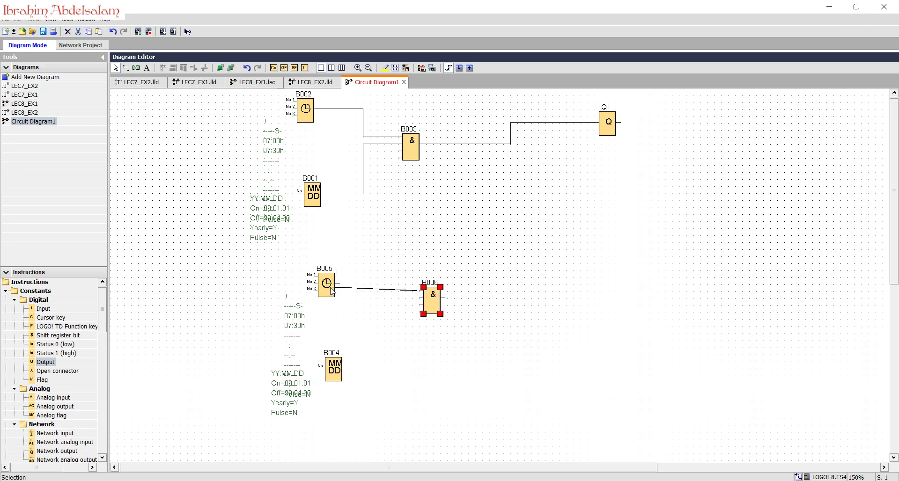
left_click_drag(348, 372, 421, 298)
left_click(332, 370)
left_click_drag(332, 370, 323, 365)
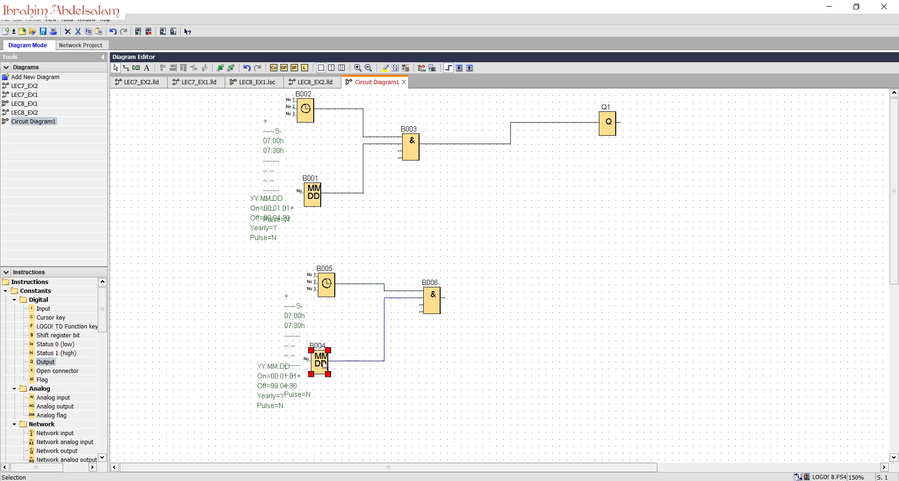
Set the duplicated yearly timer B004 to switch on at month 5, day 1 and off at month 6, day 30.
double_click(324, 364)
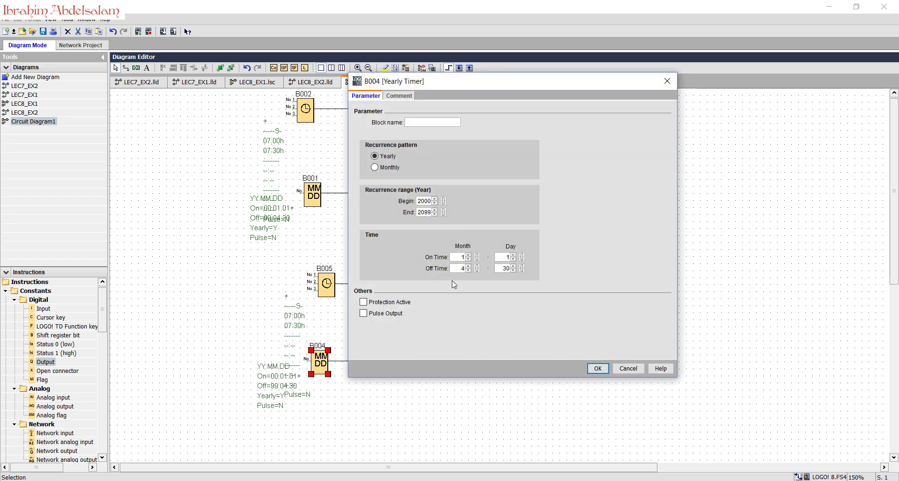
left_click(467, 255)
left_click(467, 255)
left_click(468, 255)
left_click(467, 256)
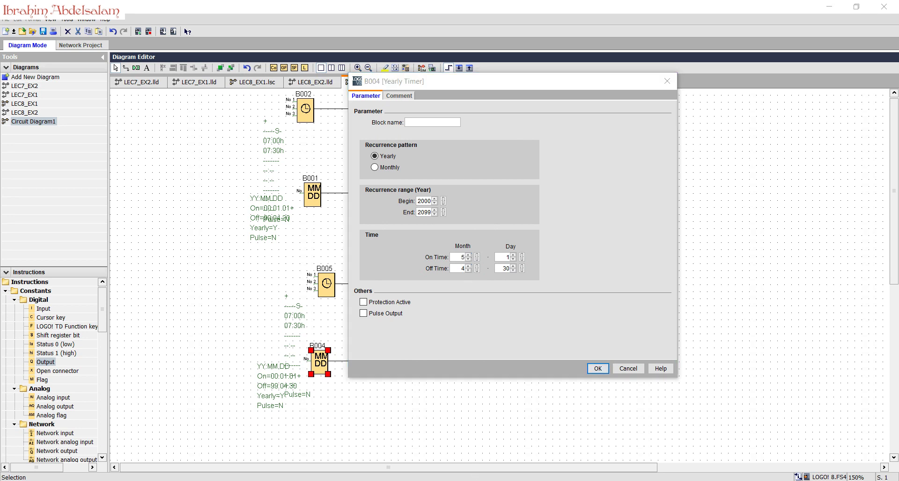
key("alt+Tab")
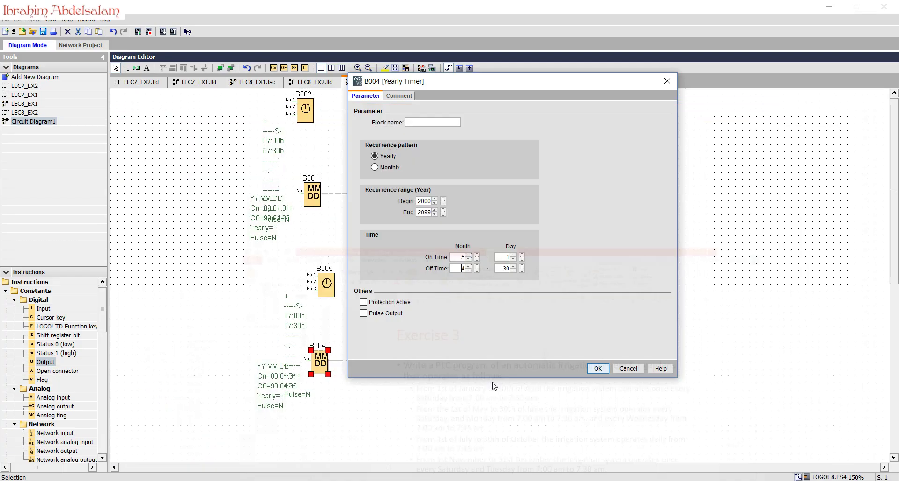
key("alt+Tab")
left_click(467, 266)
left_click(468, 266)
left_click(598, 368)
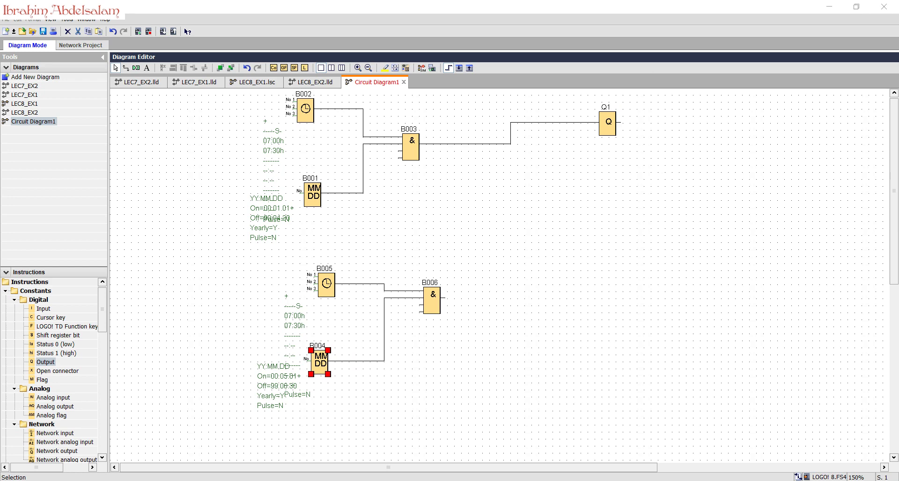
Check the May-to-June days and times on the Exercise 3 slide and enable Thursday in Cams 1 of weekly timer B005.
key("alt+Tab")
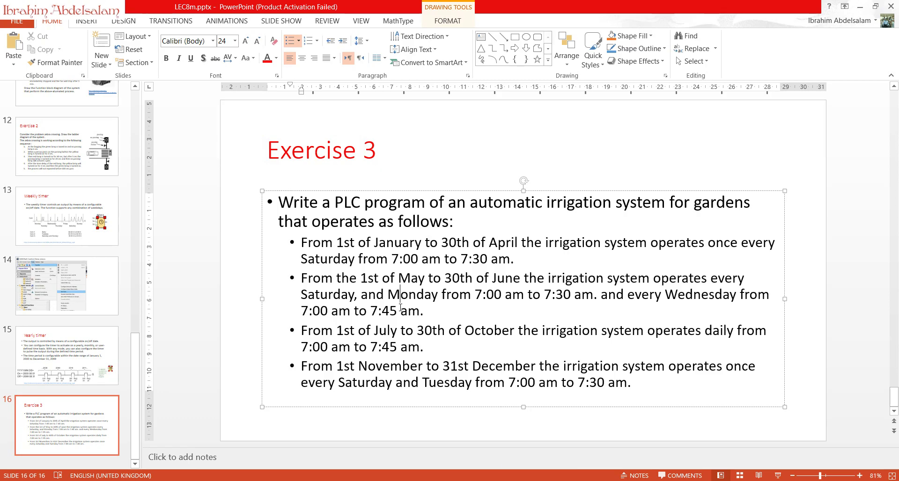
left_click_drag(320, 295, 593, 295)
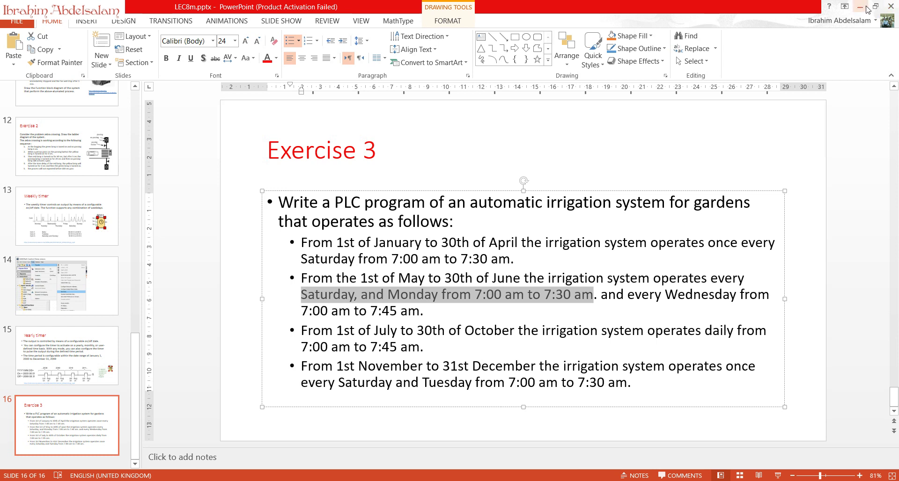
left_click(860, 7)
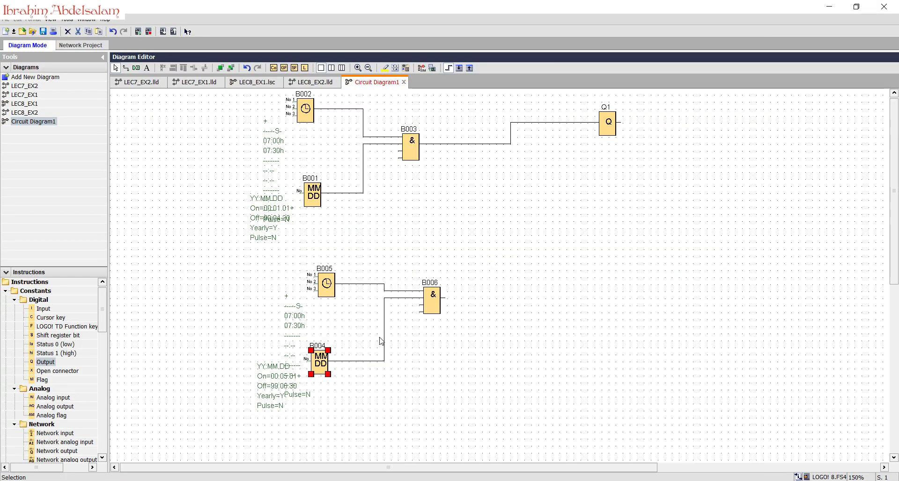
double_click(320, 277)
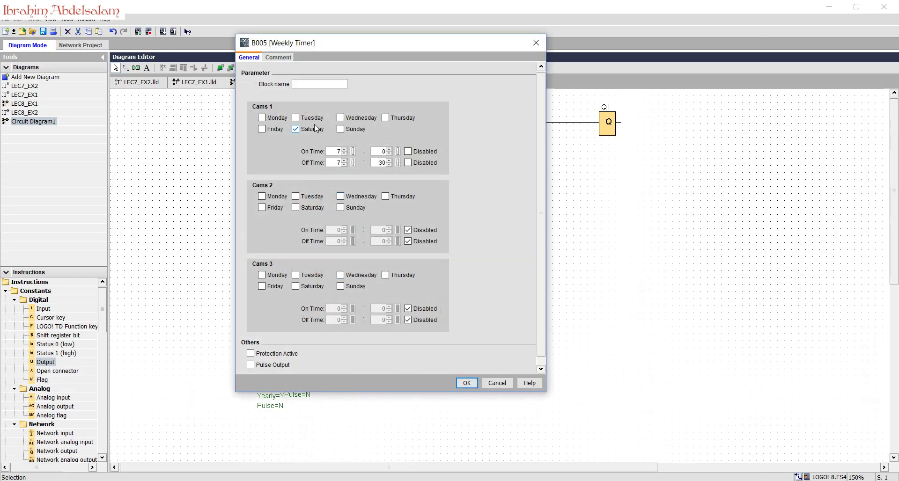
left_click(386, 118)
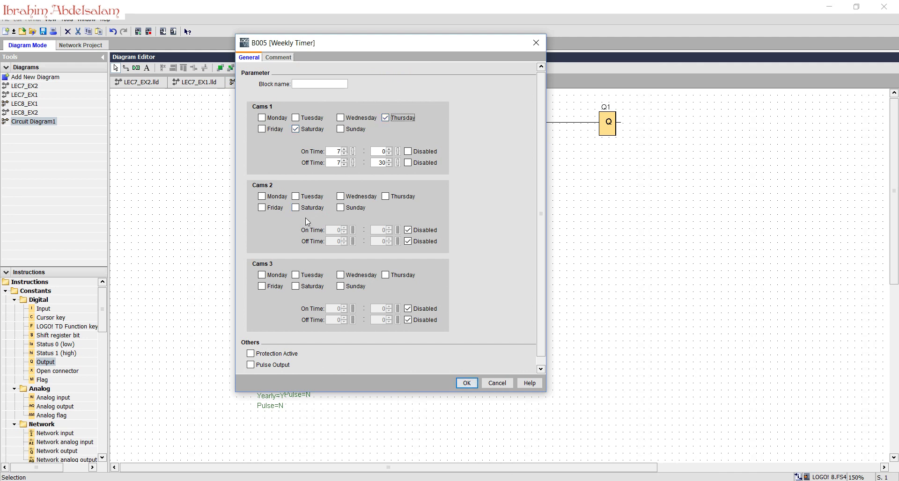
Set Cams 2 of weekly timer B005 to Wednesday, on at 7:00 and off at 7:45, and accept the settings.
left_click(342, 197)
left_click(407, 229)
left_click(408, 241)
left_click(407, 241)
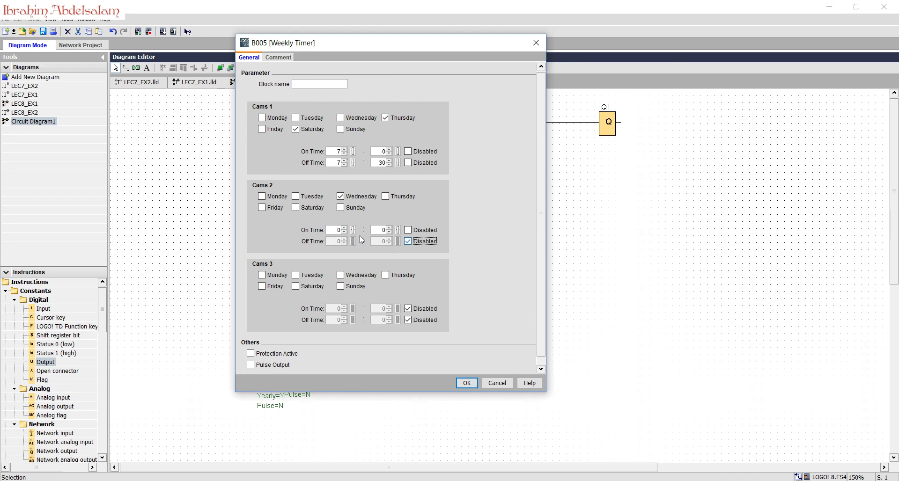
left_click(407, 241)
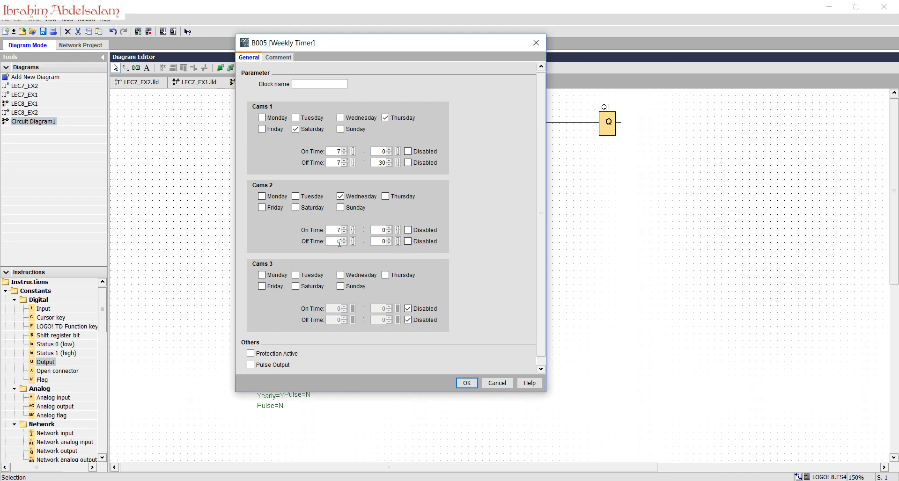
type("7")
left_click(381, 239)
type("45")
left_click(467, 383)
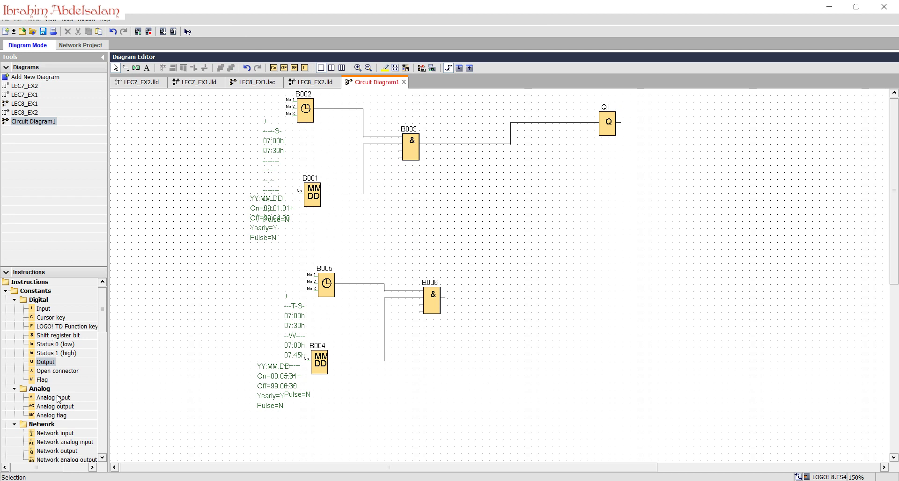
Add an OR block to the right of the two AND blocks, below Q1.
left_click_drag(105, 328, 107, 352)
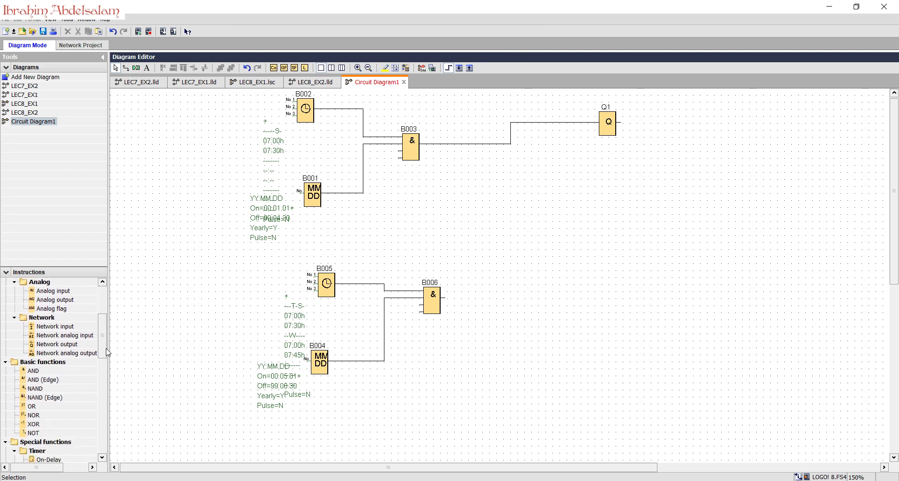
left_click_drag(32, 406, 586, 213)
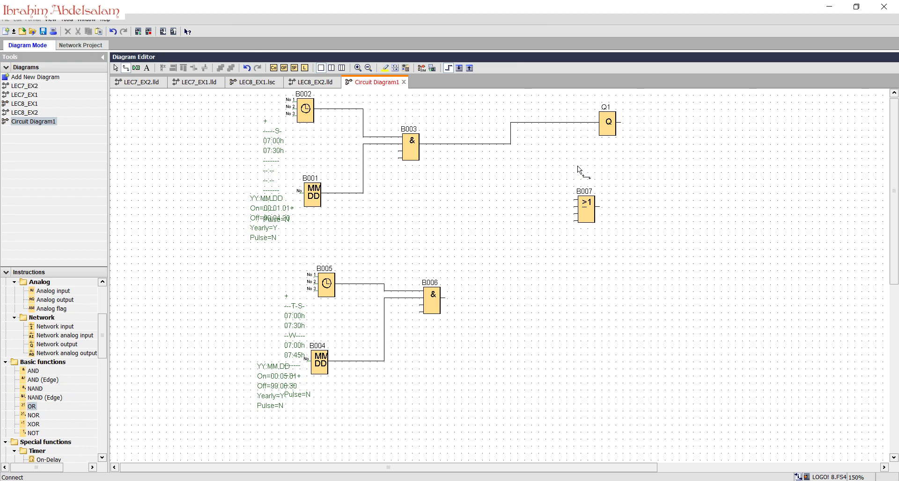
left_click(115, 67)
Delete the wire between AND block B003 and Q1, move Q1 beside the OR block and connect it to the OR output.
left_click(486, 144)
key("Delete")
left_click_drag(604, 119, 681, 205)
left_click_drag(679, 208, 597, 206)
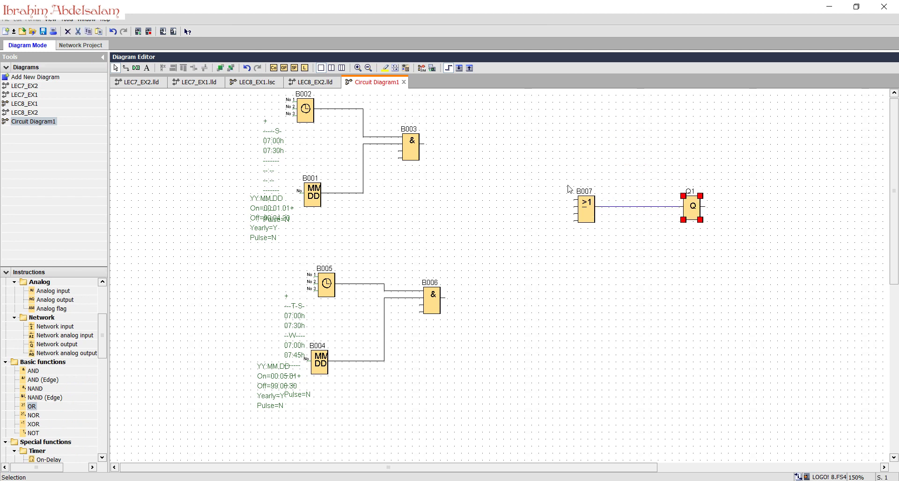
Connect the outputs of AND blocks B003 and B006 to the first two inputs of the OR block.
left_click_drag(423, 146, 577, 200)
mouse_move(444, 300)
left_mouse_down()
mouse_move(549, 253)
mouse_move(577, 207)
left_mouse_up()
left_click(582, 327)
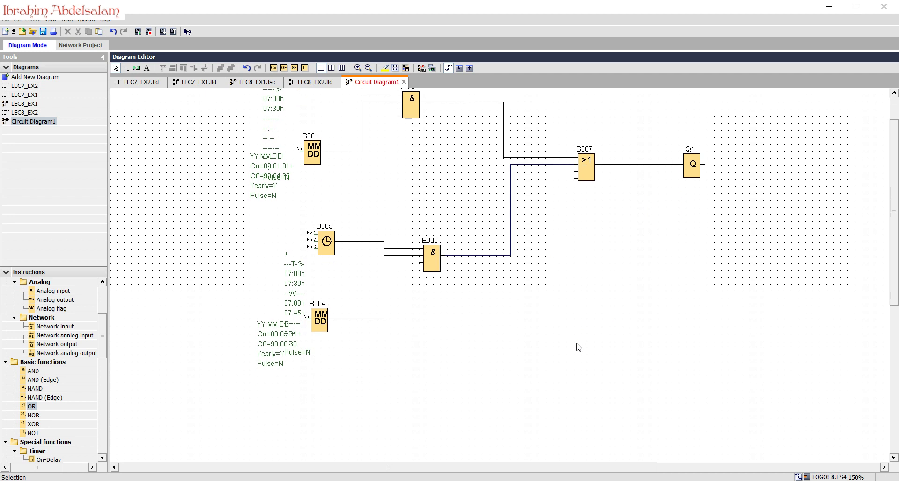
scroll(586, 347, "down", 3)
scroll(594, 328, "up", 3)
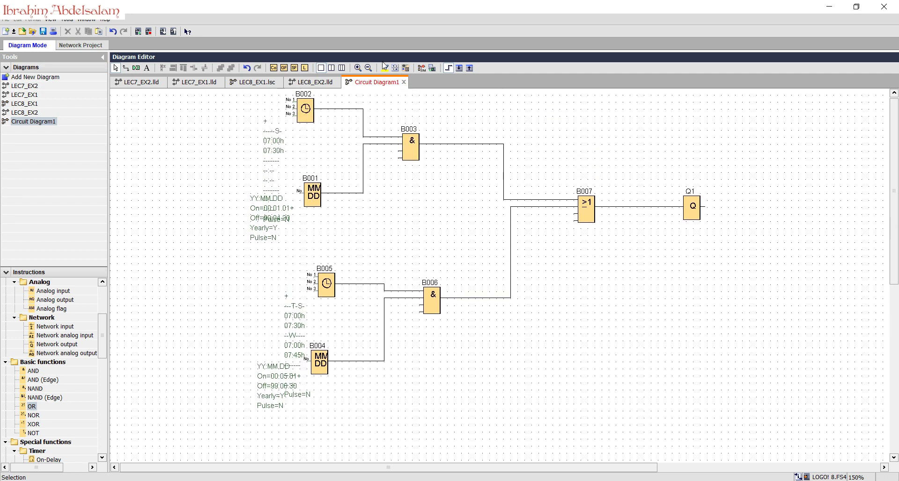
Compact the layout by moving both yearly timers closer to their weekly timers and shifting the second timer group up.
left_click(368, 68)
left_click_drag(270, 166, 271, 134)
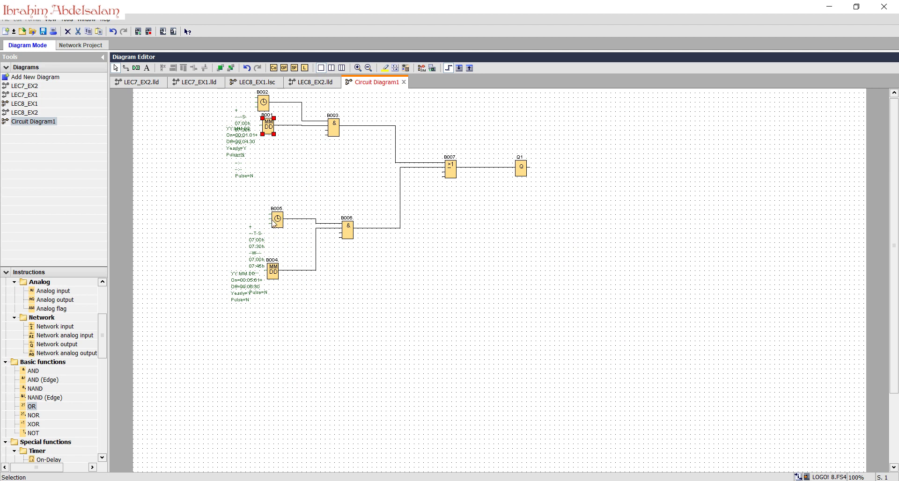
left_click_drag(270, 271, 269, 242)
left_click_drag(171, 193, 358, 267)
left_click_drag(345, 232, 336, 200)
left_click(445, 396)
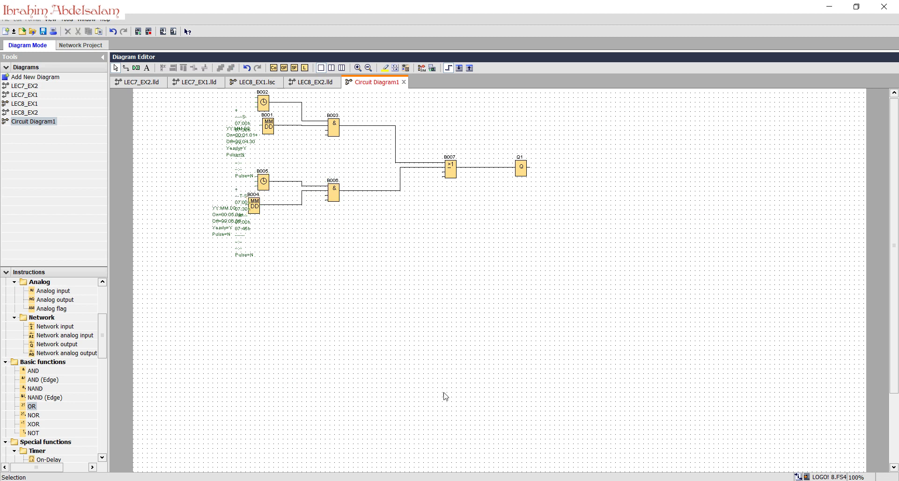
Copy the second timer group with its AND block and place two duplicates below it, one under the other.
left_click_drag(186, 161, 387, 291)
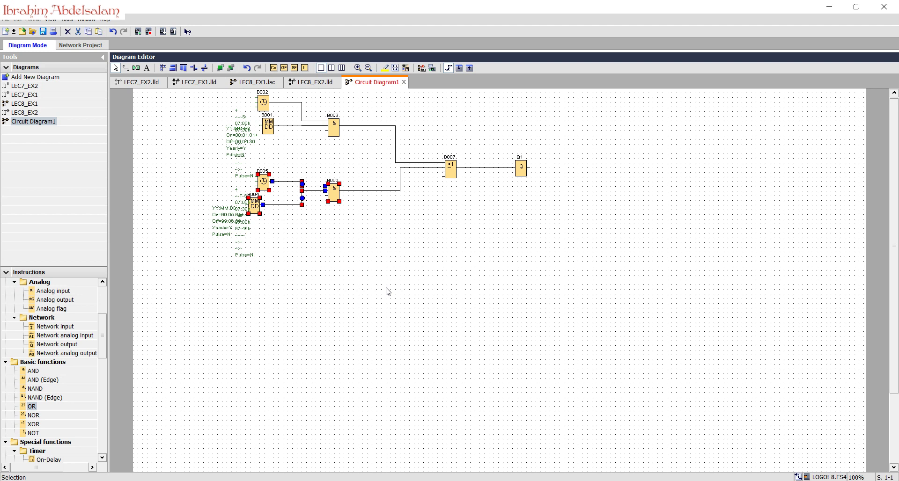
key("ctrl+c")
key("ctrl+v")
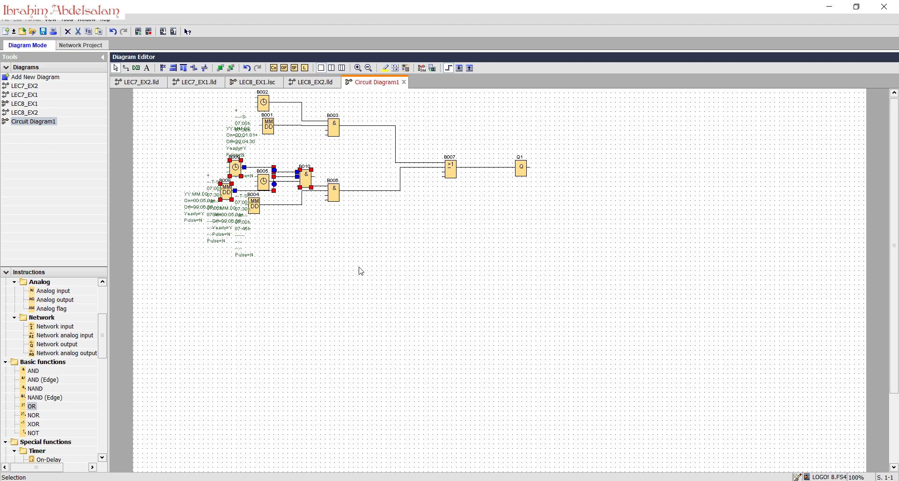
left_click_drag(344, 206, 336, 280)
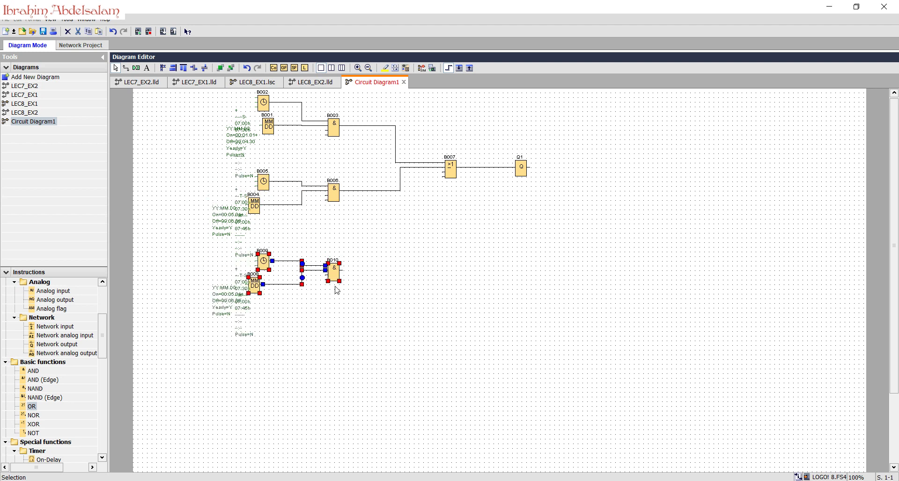
key("ctrl+v")
left_click_drag(421, 207, 323, 351)
left_click(371, 307)
Connect the two new AND blocks to the OR block's remaining inputs and move Q1 down in line with the OR block.
left_click_drag(345, 270, 444, 172)
left_click_drag(332, 344, 455, 218)
left_click_drag(520, 177, 524, 216)
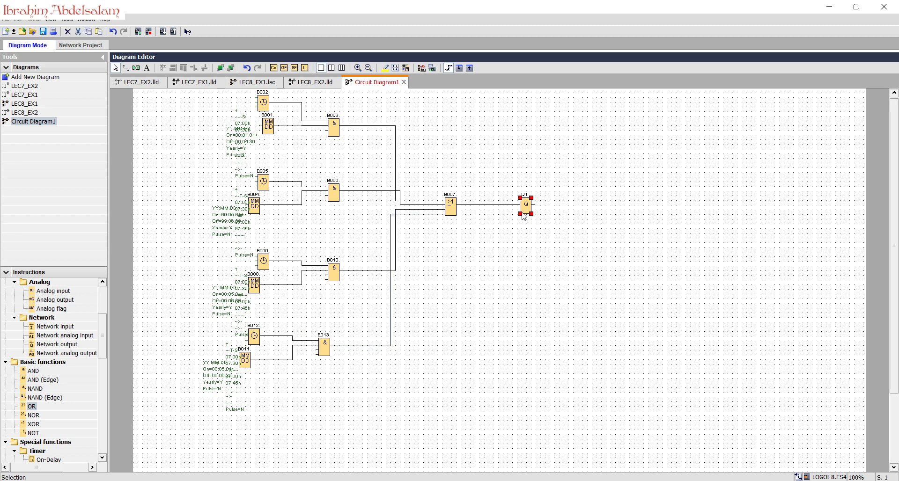
Reroute the wires from AND blocks B013, B010 and B003 to the OR block so their vertical segments are spaced apart.
left_click_drag(391, 276, 420, 280)
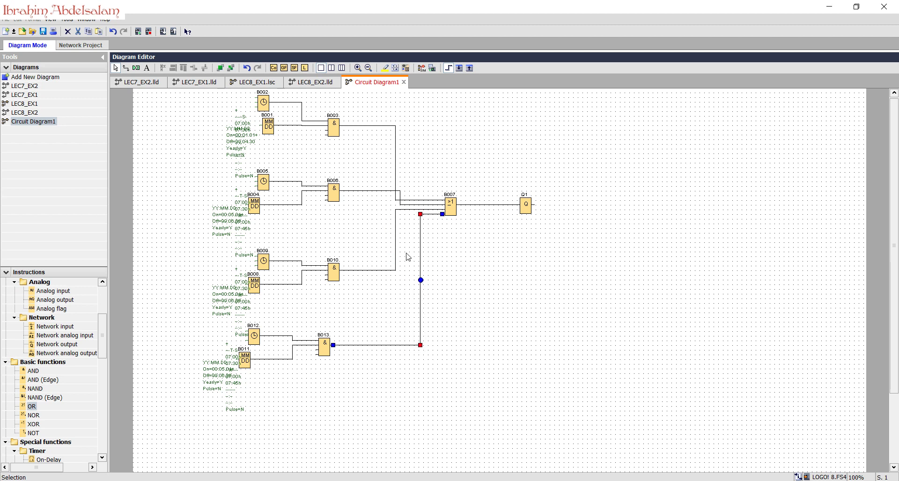
left_click_drag(395, 251, 407, 249)
left_click_drag(396, 168, 424, 169)
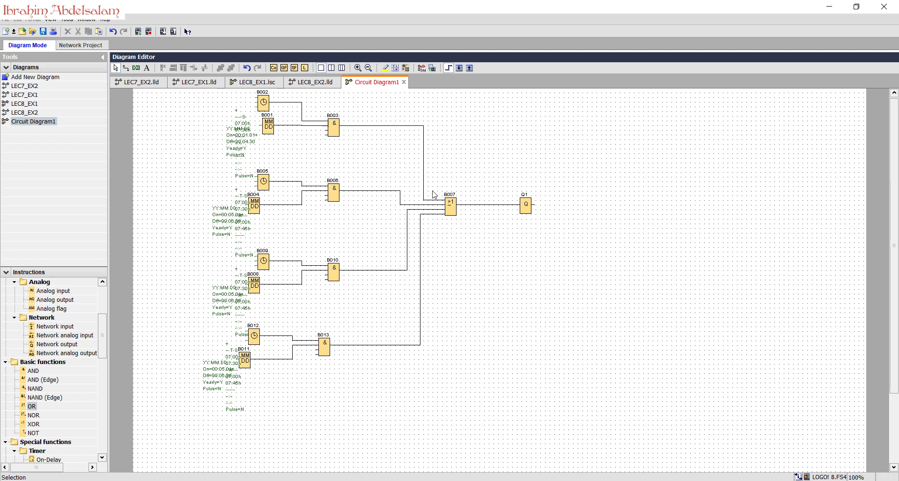
Check the July-to-October rule on the Exercise 3 slide in PowerPoint, and open weekly timer B009's settings in LOGO!Soft Comfort.
key("alt+Tab")
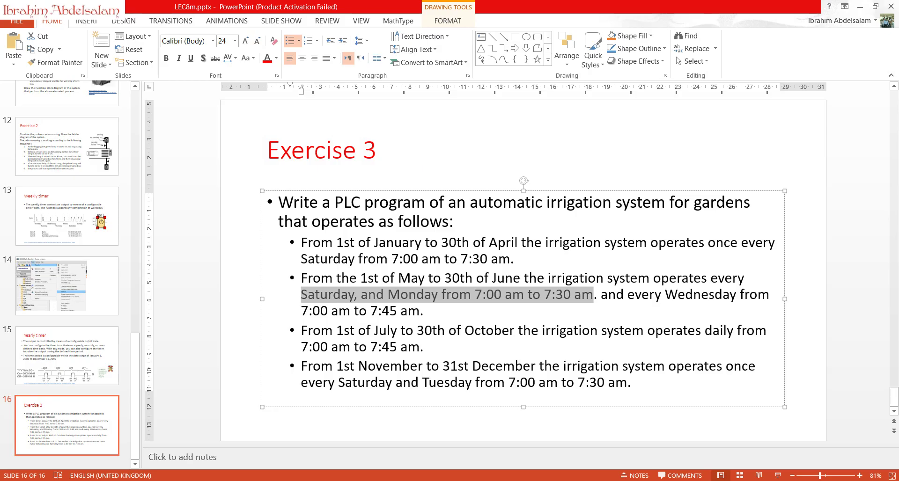
left_click_drag(336, 330, 465, 331)
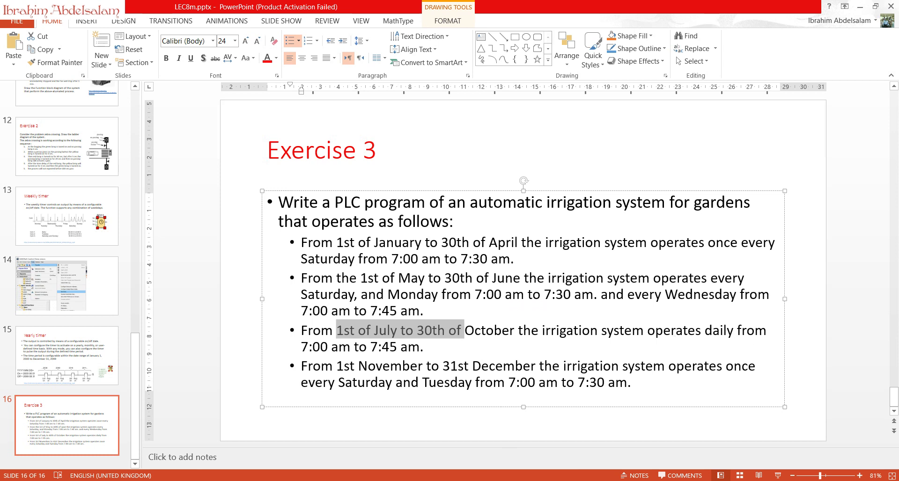
key("alt+Tab")
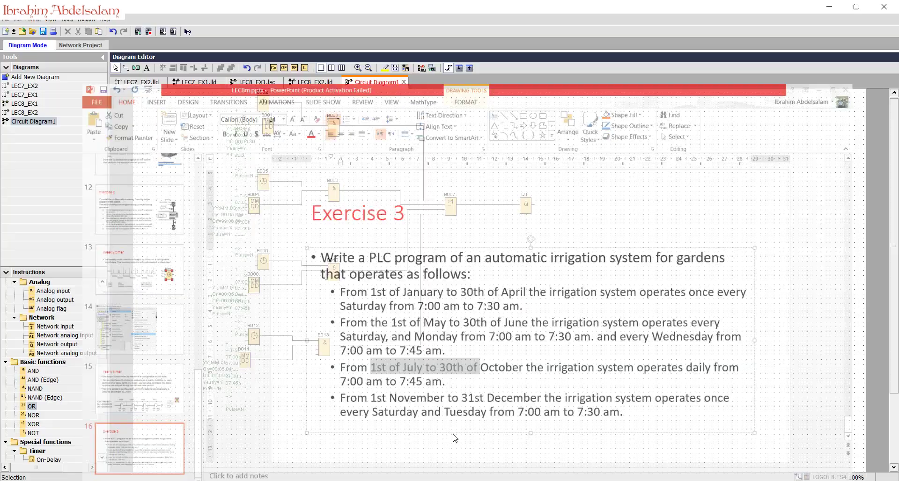
double_click(266, 264)
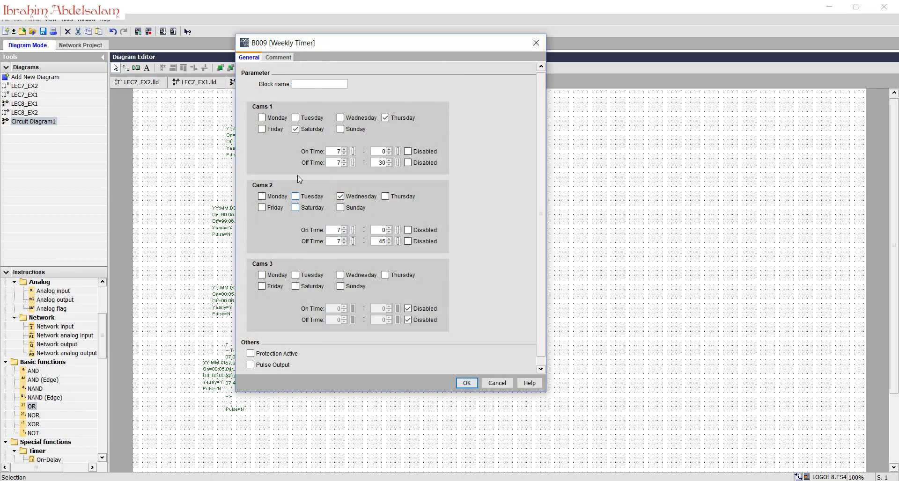
Clear all weekdays in Cams 1 of weekly timer B009.
left_click(274, 130)
left_click(275, 118)
left_click(310, 118)
left_click(349, 119)
left_click(341, 129)
left_click(349, 118)
left_click(398, 118)
left_click(341, 129)
left_click(312, 131)
left_click(299, 119)
left_click(262, 119)
left_click(261, 130)
Enable every day of the week in Cams 2 of weekly timer B009 and disable the Cams 1 on and off times.
left_click(261, 196)
left_click(302, 199)
left_click(387, 196)
left_click(342, 208)
left_click(299, 208)
left_click(269, 209)
left_click(407, 163)
left_click(408, 151)
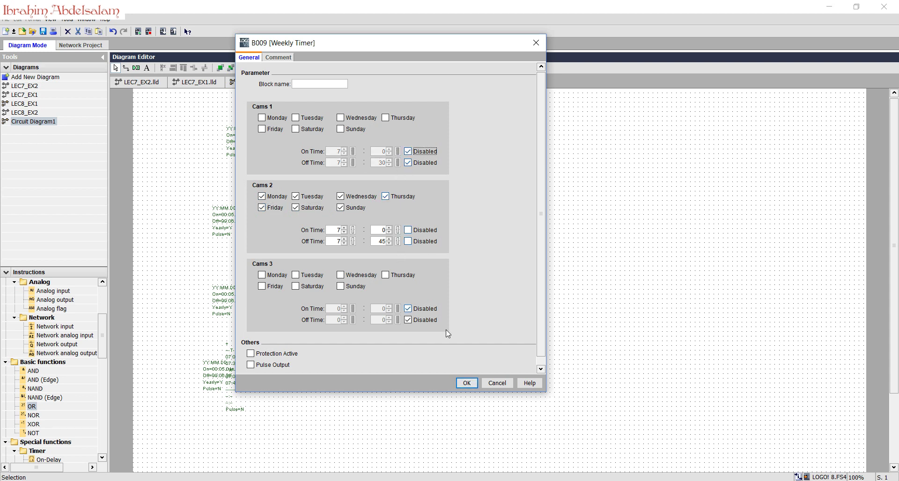
left_click(467, 383)
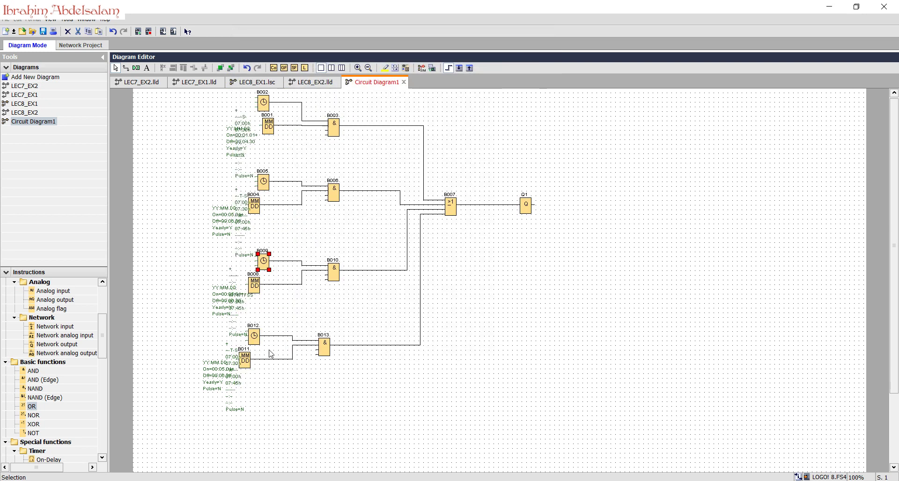
Set yearly timer B008's on-time month to 6 and its off-time month to 10.
double_click(255, 285)
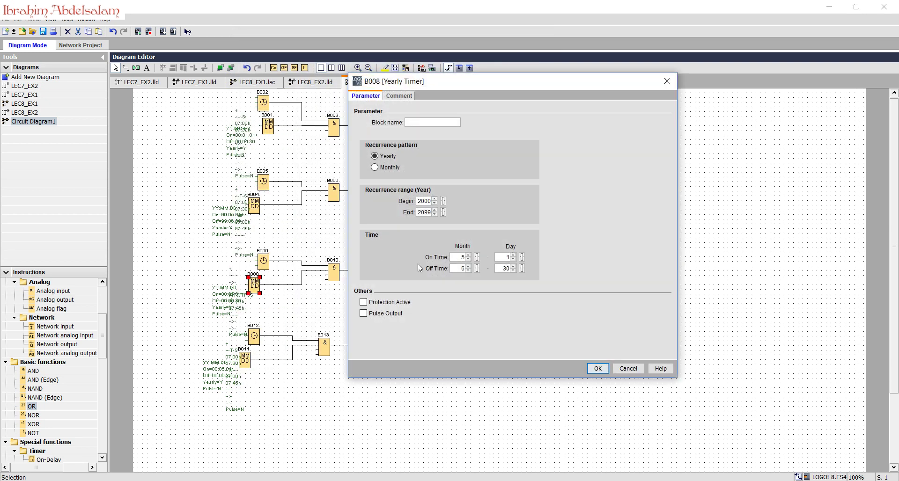
left_click(468, 255)
left_click(468, 266)
left_click(468, 266)
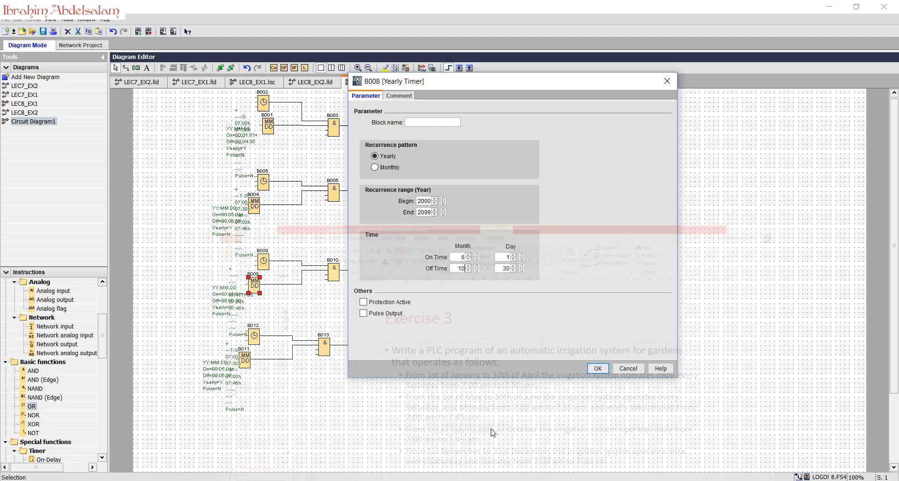
left_click(589, 367)
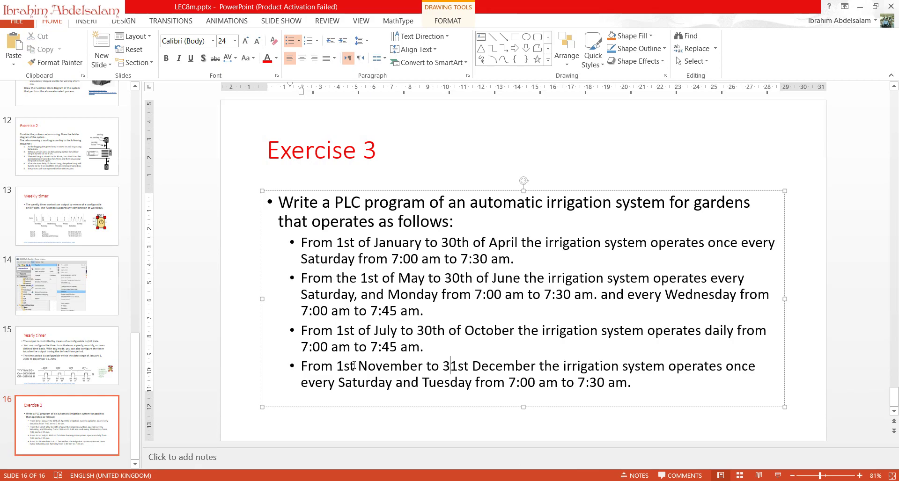
Read the November-to-December rule on the PowerPoint slide and view weekly timer B012's settings in LOGO!Soft Comfort without changing them.
left_click_drag(343, 366, 483, 363)
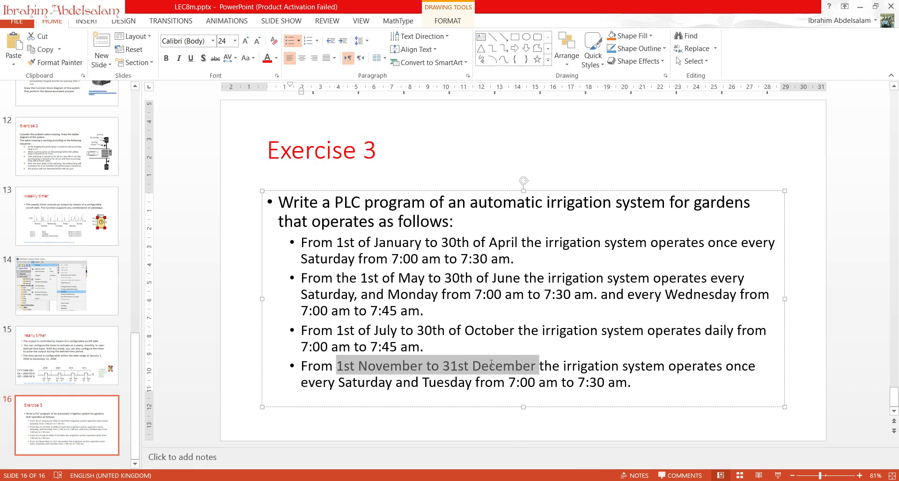
left_click(367, 382)
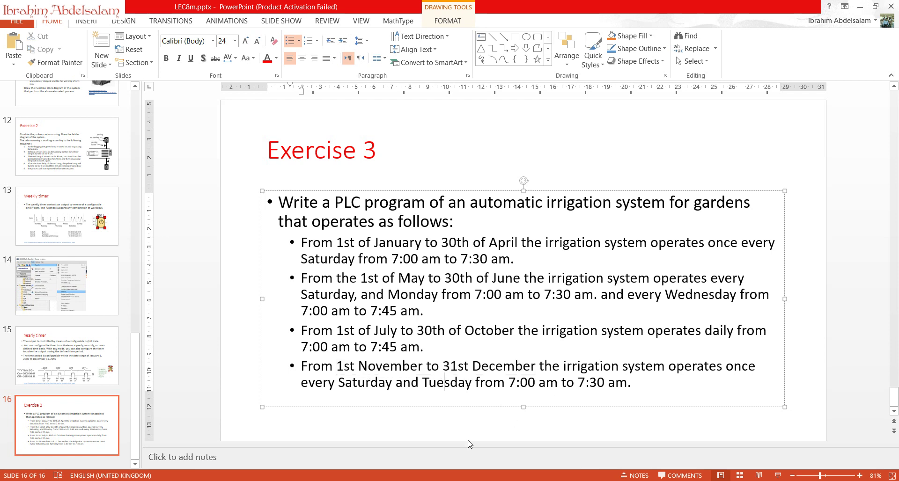
mouse_move(477, 480)
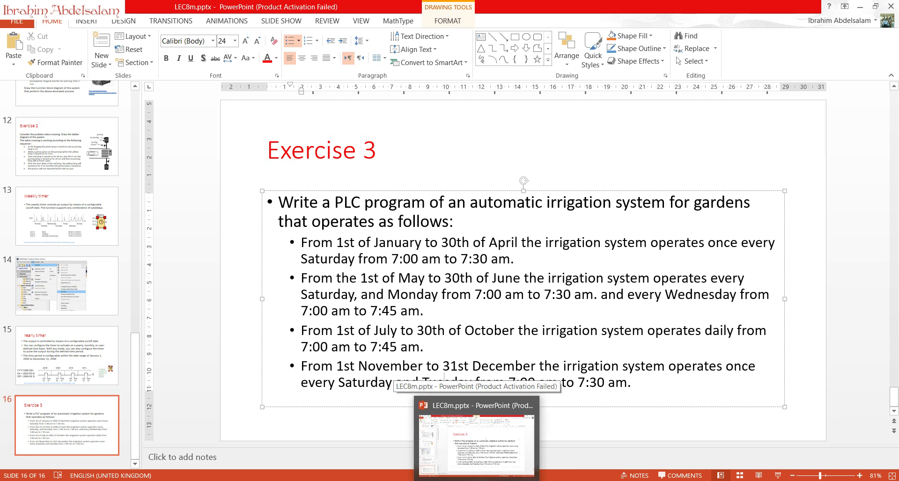
left_click(476, 480)
double_click(251, 345)
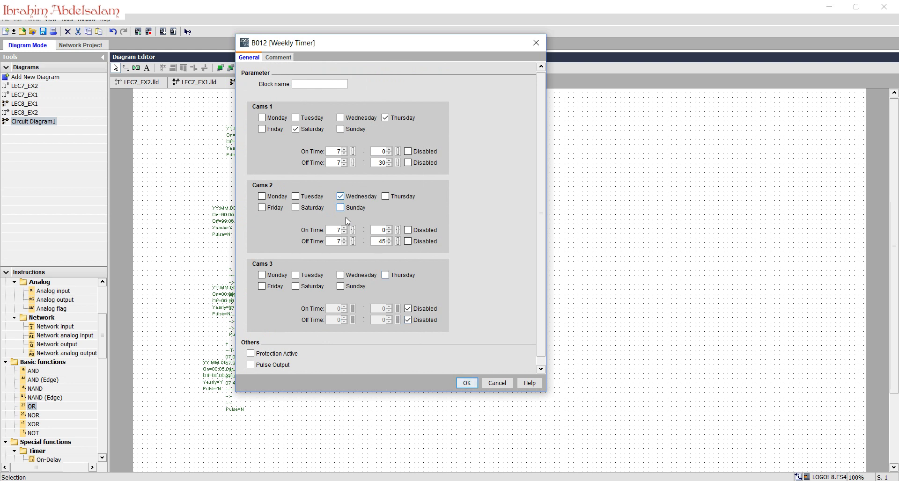
left_click(496, 383)
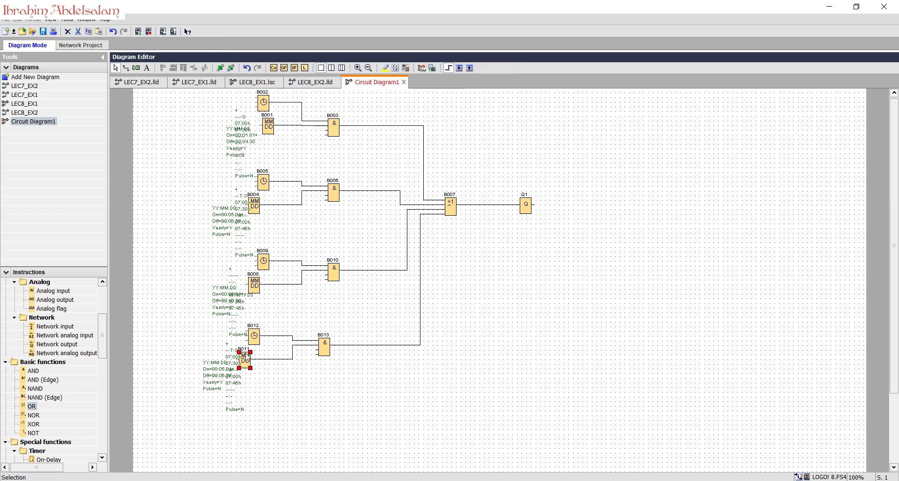
Set yearly timer B011 to switch on at month 11, day 1 and off at month 12, day 31.
double_click(244, 360)
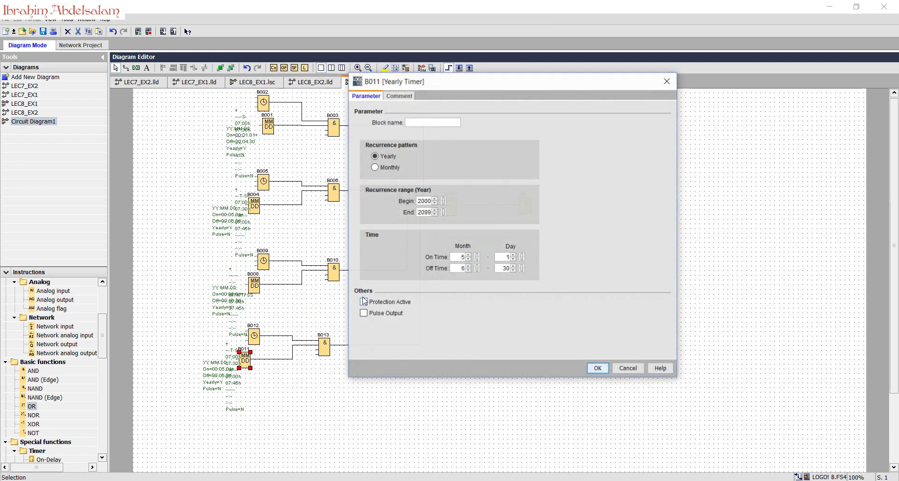
left_click(468, 255)
left_click(467, 255)
left_click(467, 255)
left_click(468, 255)
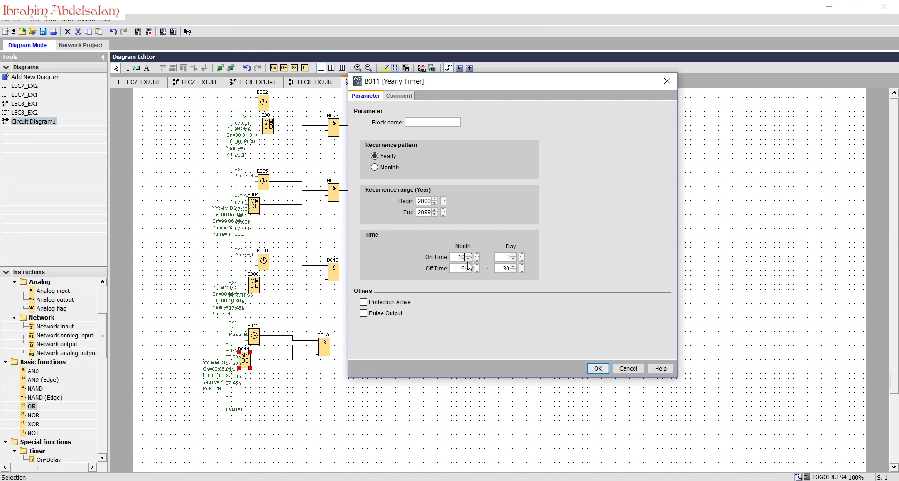
left_click(468, 256)
left_click(467, 266)
left_click(468, 267)
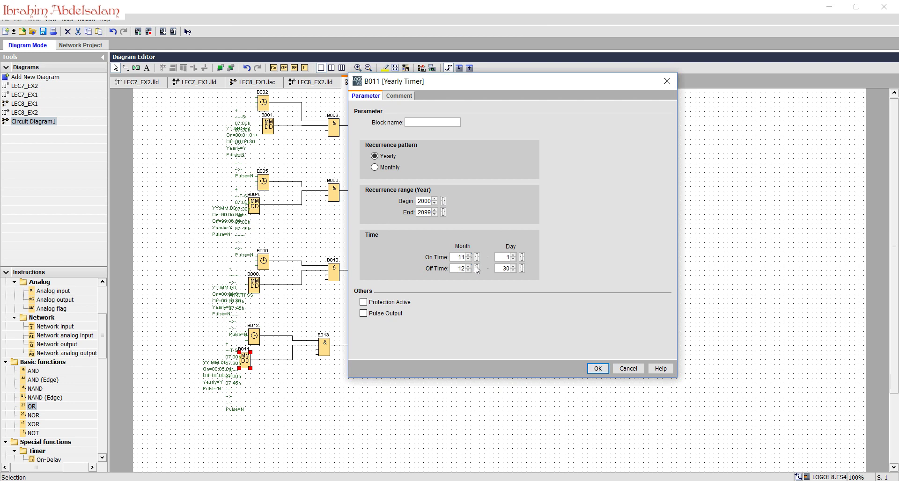
left_click(513, 267)
left_click(597, 369)
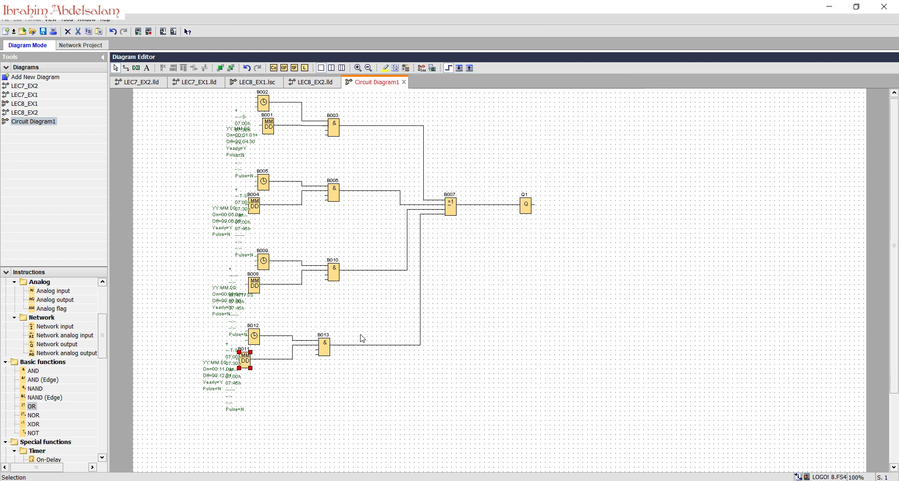
In weekly timer B012, add Tuesday to Cams 1, clear Wednesday from Cams 2 and disable the Cams 2 on and off times.
double_click(255, 335)
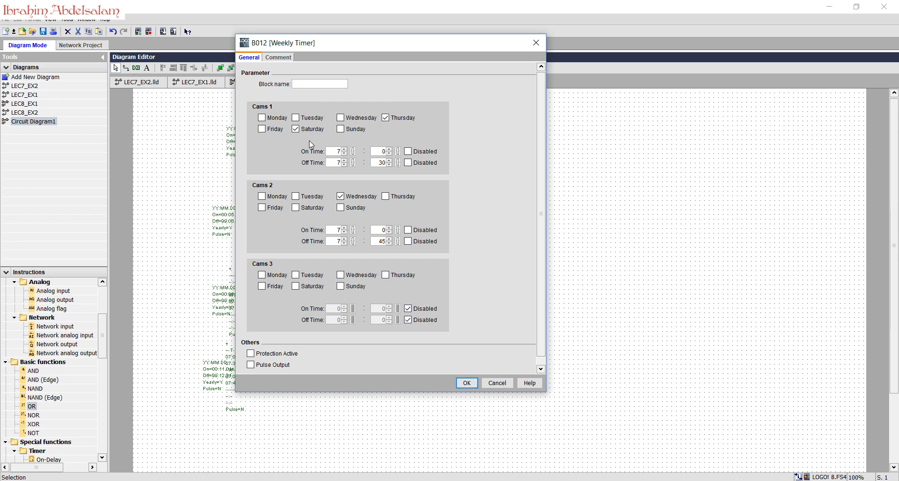
left_click(308, 118)
left_click(346, 199)
left_click(407, 242)
left_click(407, 230)
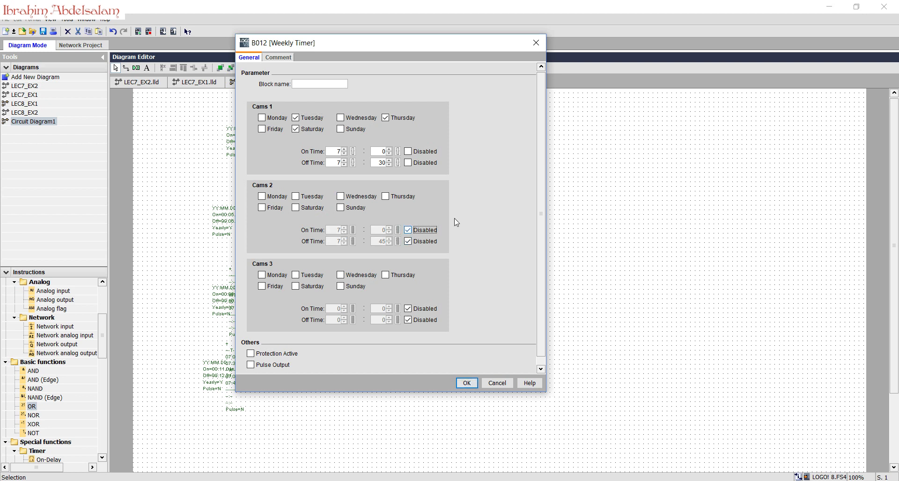
left_click(466, 383)
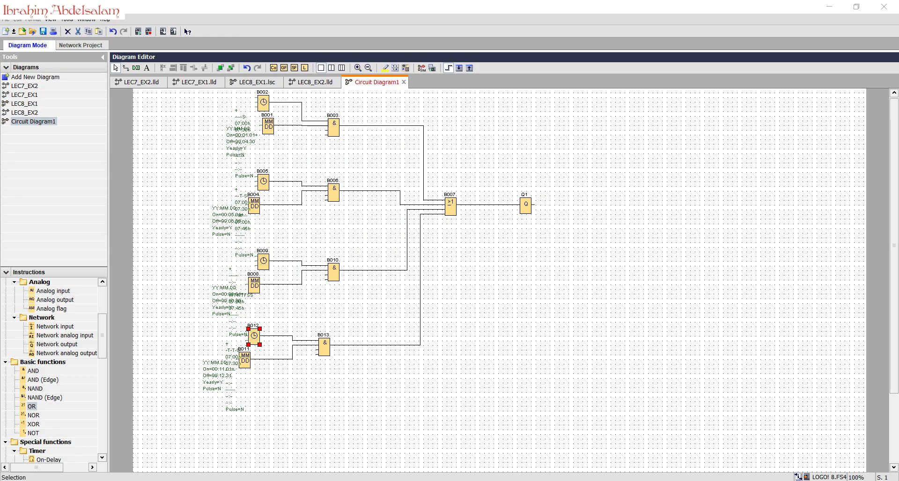
Start the circuit simulation and set its clock to 07:28:54 on Feb 10, 2019.
left_click(476, 478)
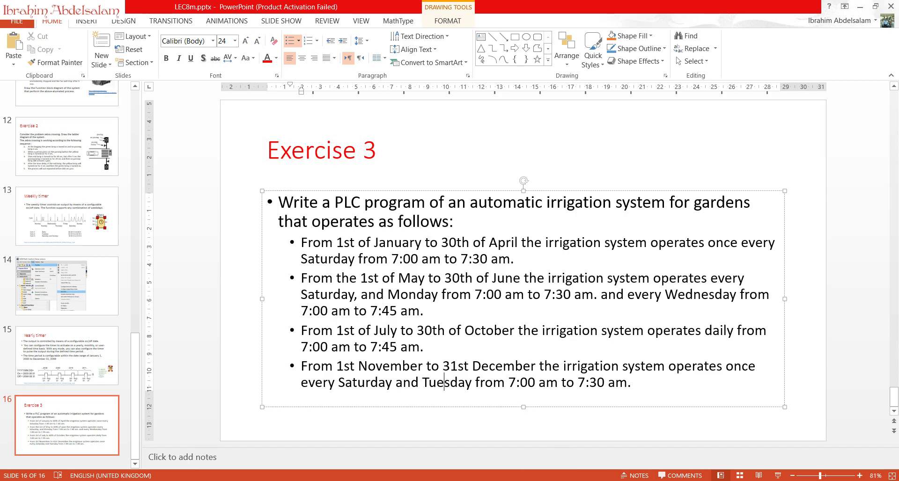
key("alt+Tab")
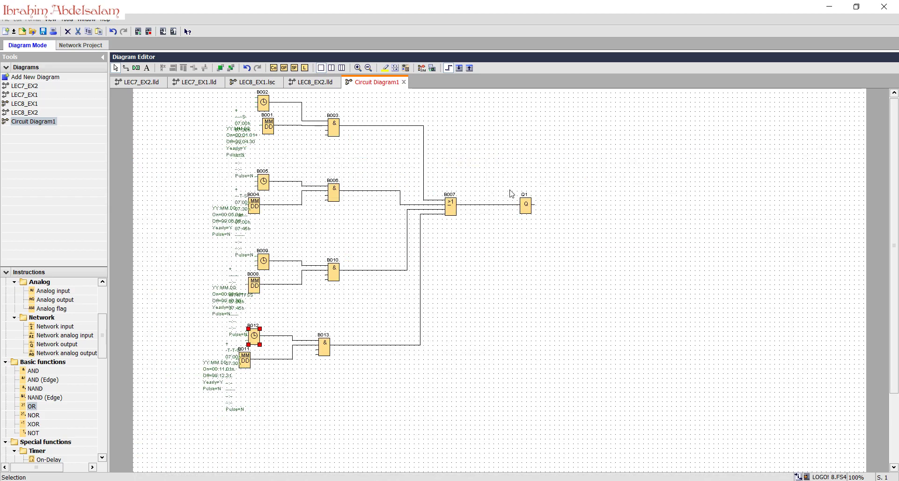
left_click(405, 67)
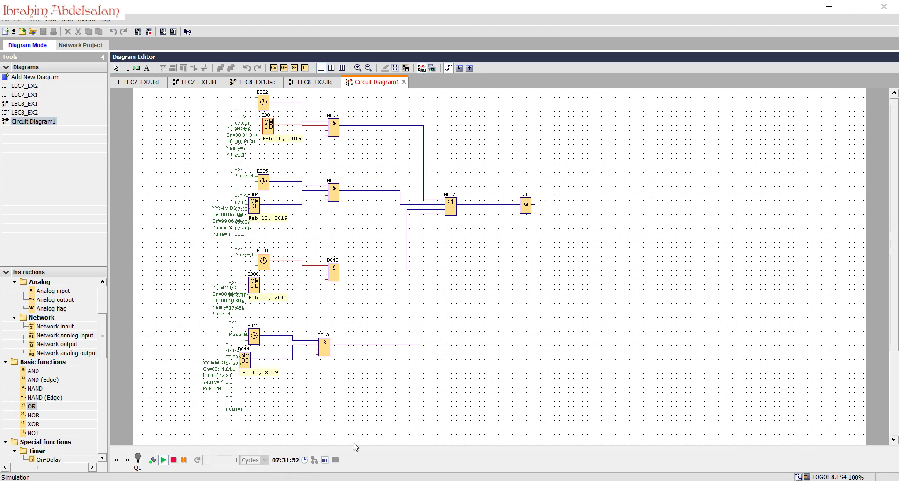
left_click(304, 460)
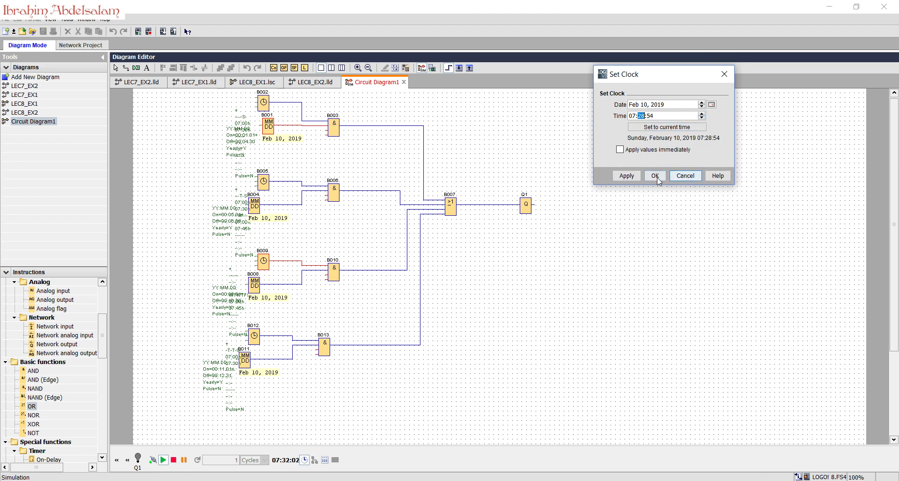
left_click(633, 177)
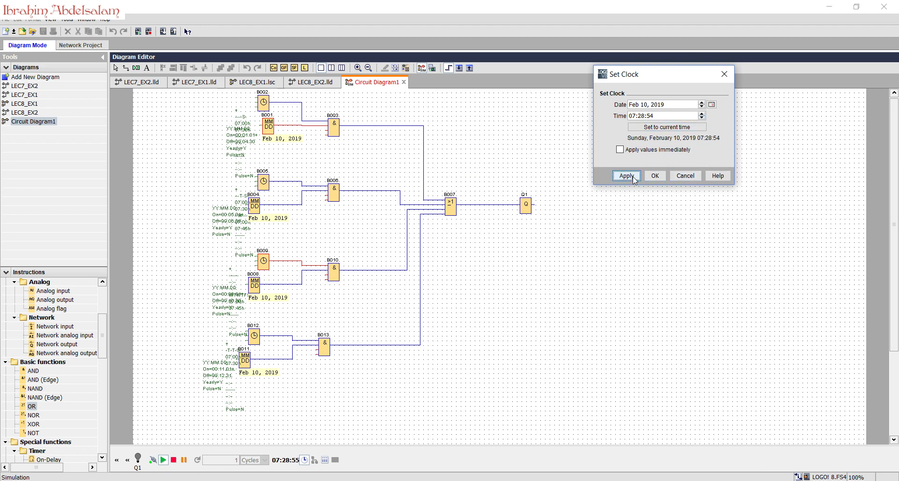
Change the simulation clock's date to Feb 9, 2019 and apply it.
left_click(655, 103)
left_click(701, 103)
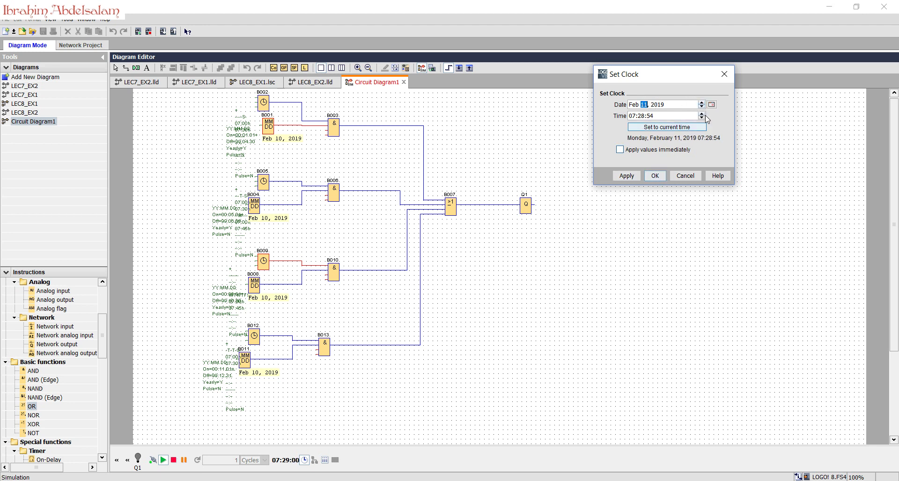
left_click(701, 107)
left_click(701, 107)
left_click(701, 107)
left_click(701, 103)
left_click(631, 176)
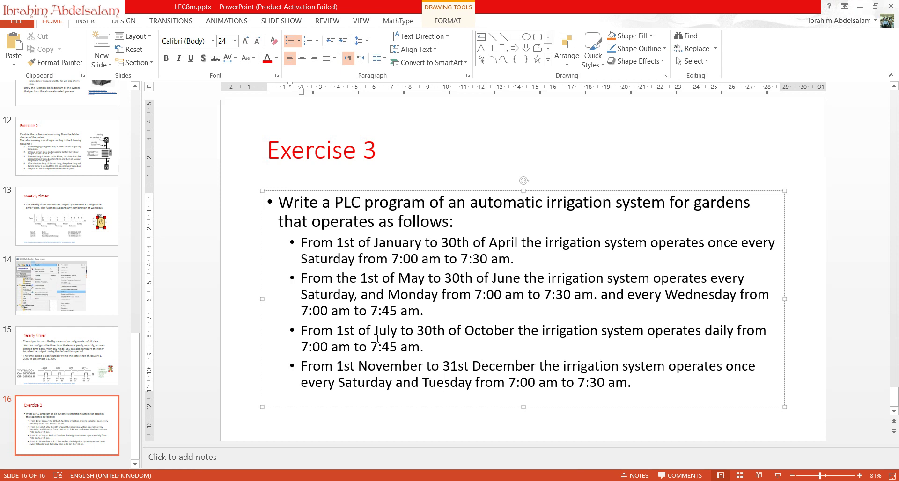
Set the simulation clock's date to Jul 9, 2019 and apply it to test the July-to-October period.
left_click(860, 8)
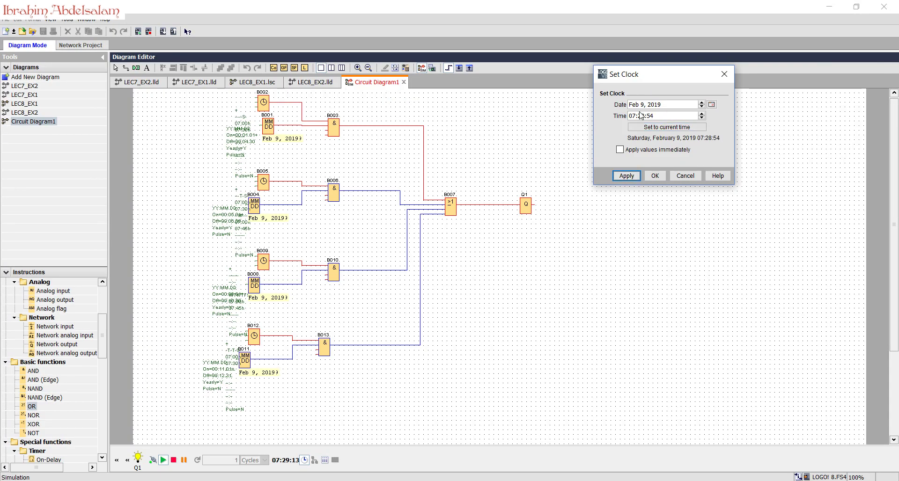
left_click(637, 105)
left_click(701, 102)
left_click(701, 103)
left_click(701, 103)
left_click(701, 102)
left_click(701, 102)
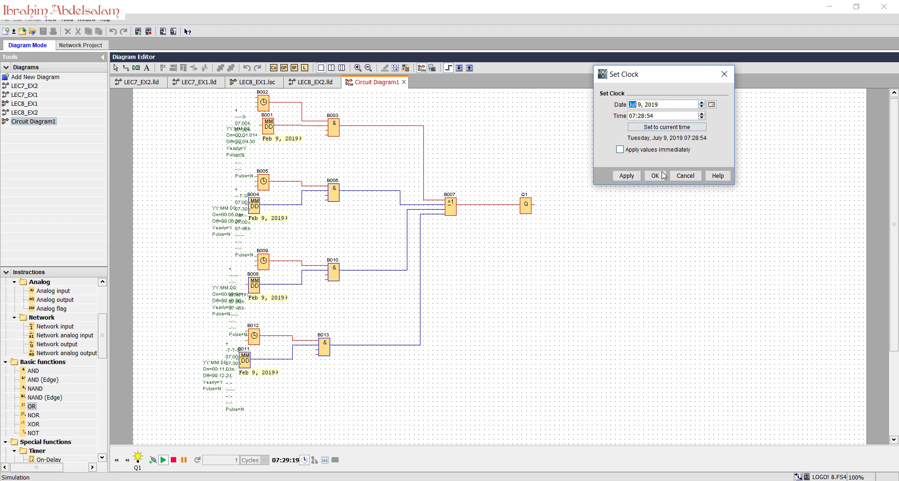
left_click(626, 176)
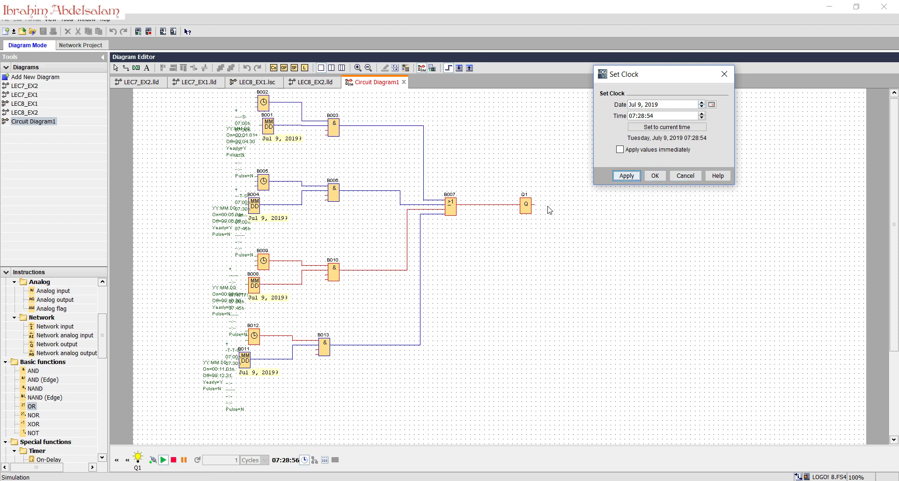
Set the simulation clock's time to 11:28:54, apply it and end the simulation.
left_click(701, 113)
left_click(700, 113)
left_click(700, 113)
left_click(701, 113)
left_click(627, 176)
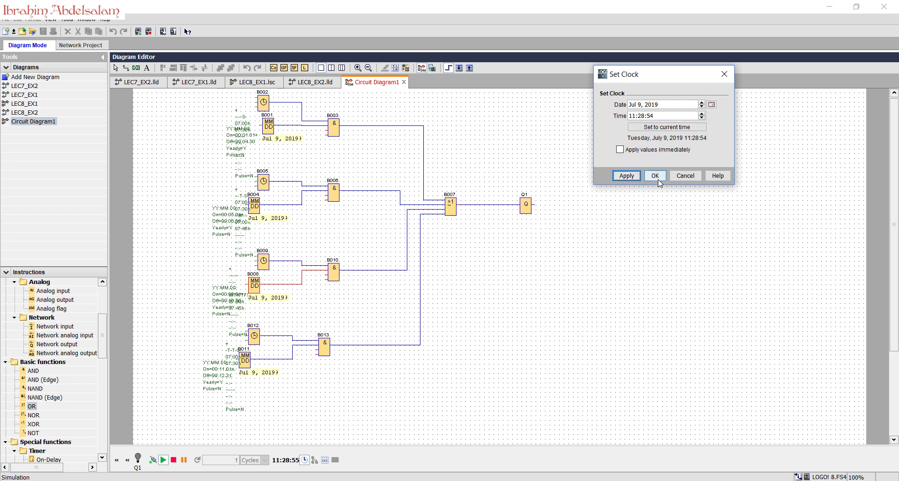
left_click(655, 176)
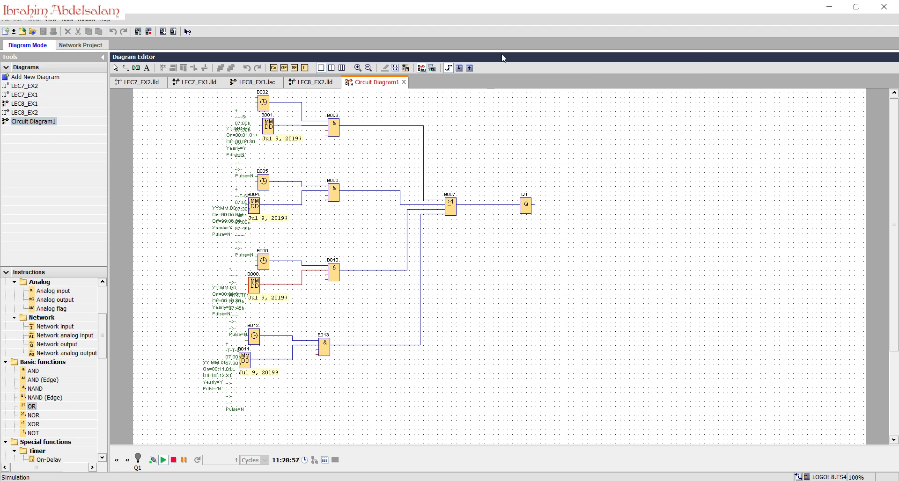
left_click(421, 69)
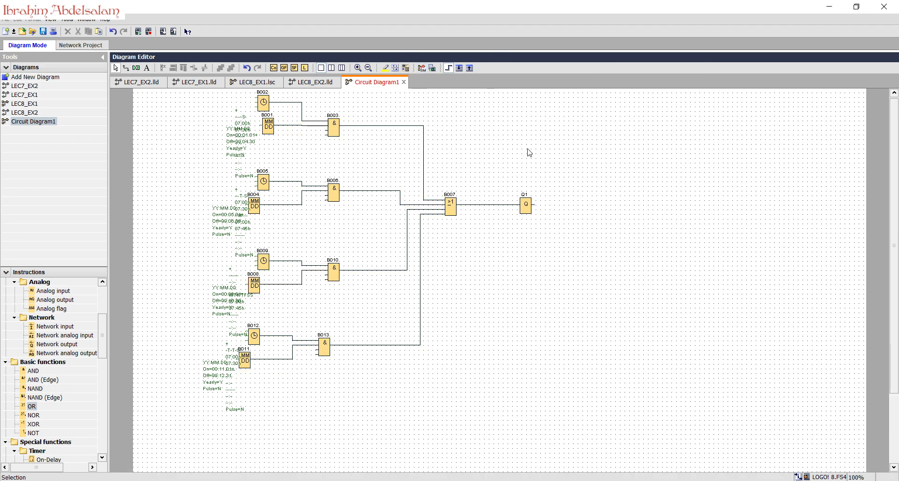